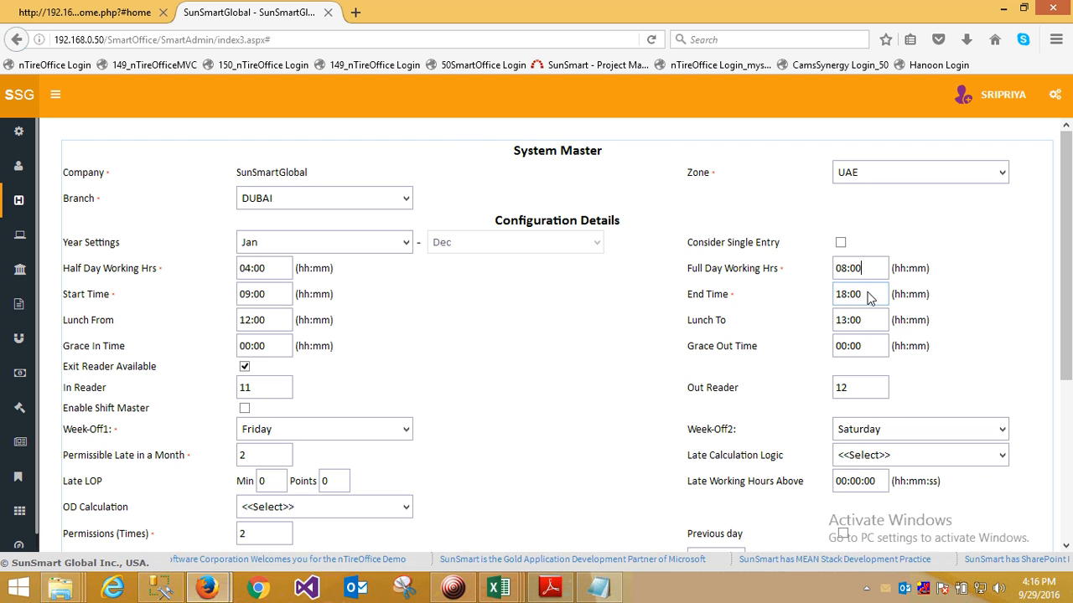
- Review the Lunch From, Grace In Time and Grace Out Time settings for the DUBAI branch in System Master
click(265, 322)
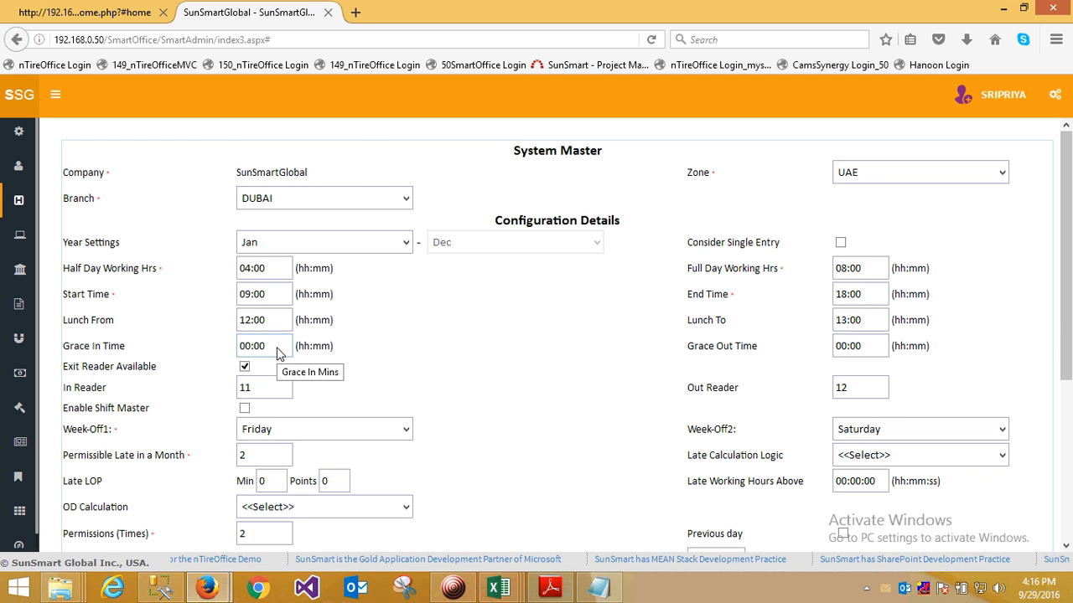
click(277, 348)
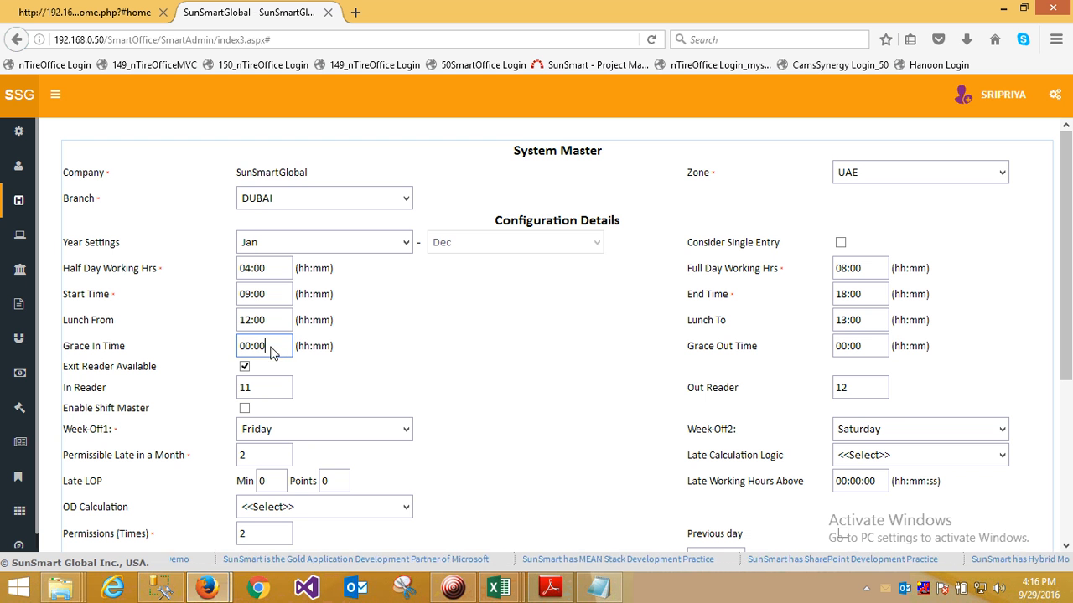
drag(278, 351, 254, 347)
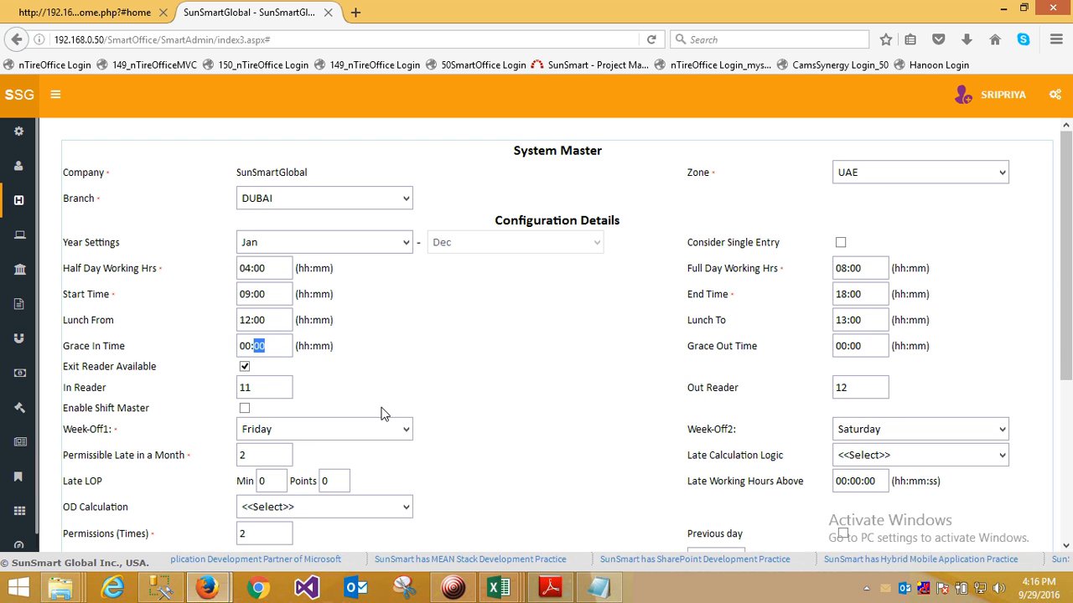
drag(254, 459, 239, 466)
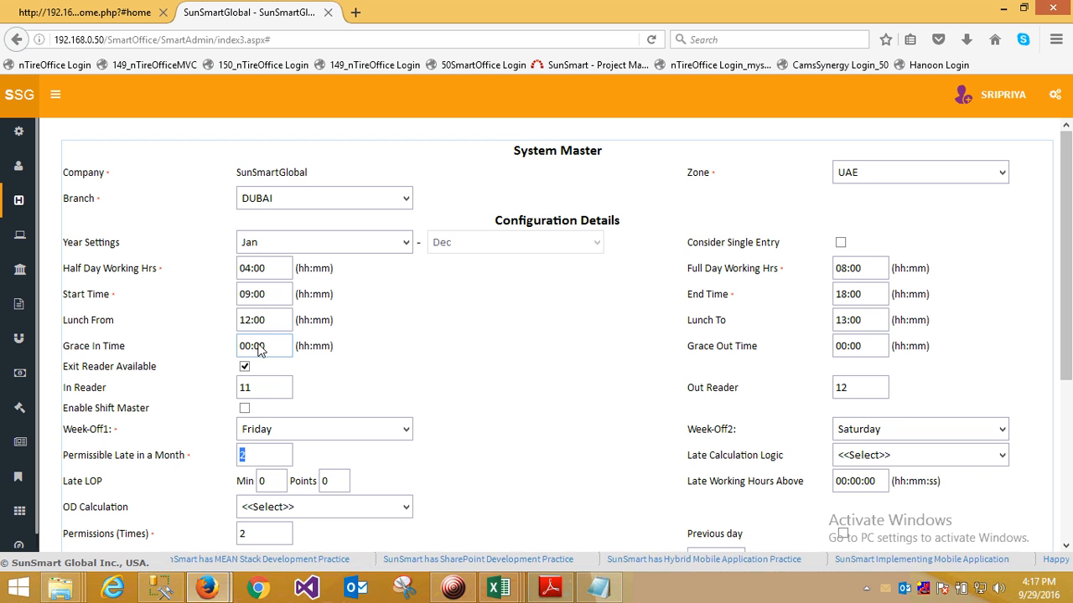
drag(254, 347, 263, 352)
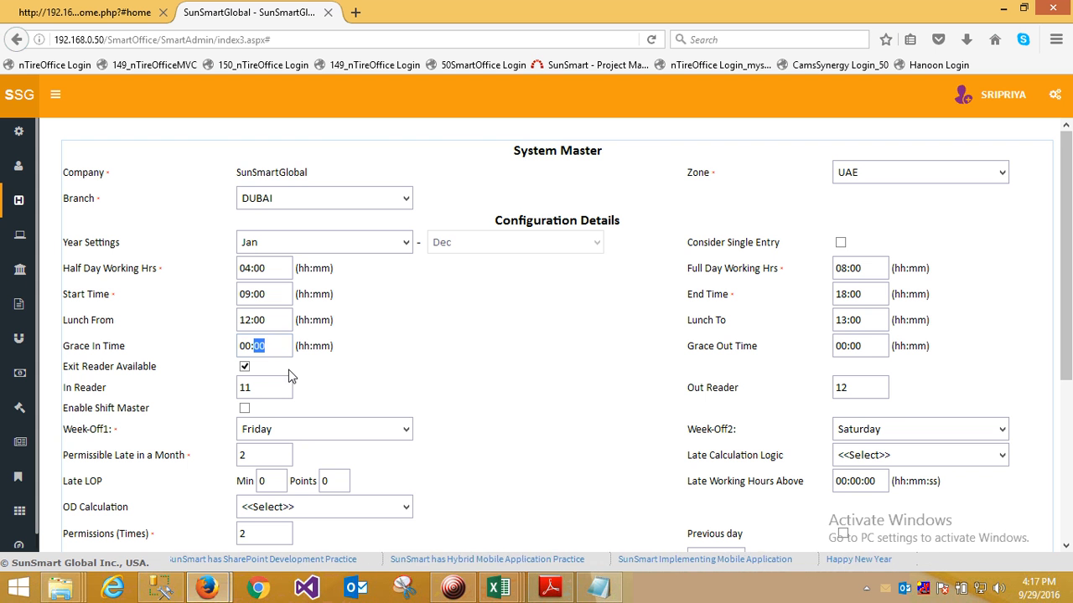
click(867, 352)
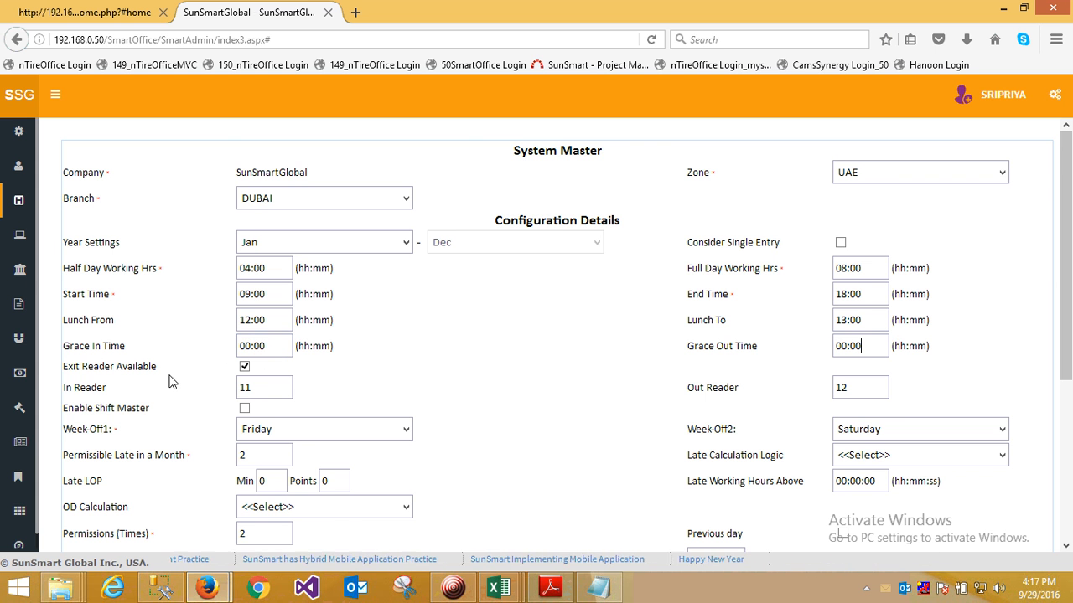
- Set the In Reader to 0 and the Out Reader to 1
double_click(243, 387)
key(BackSpace)
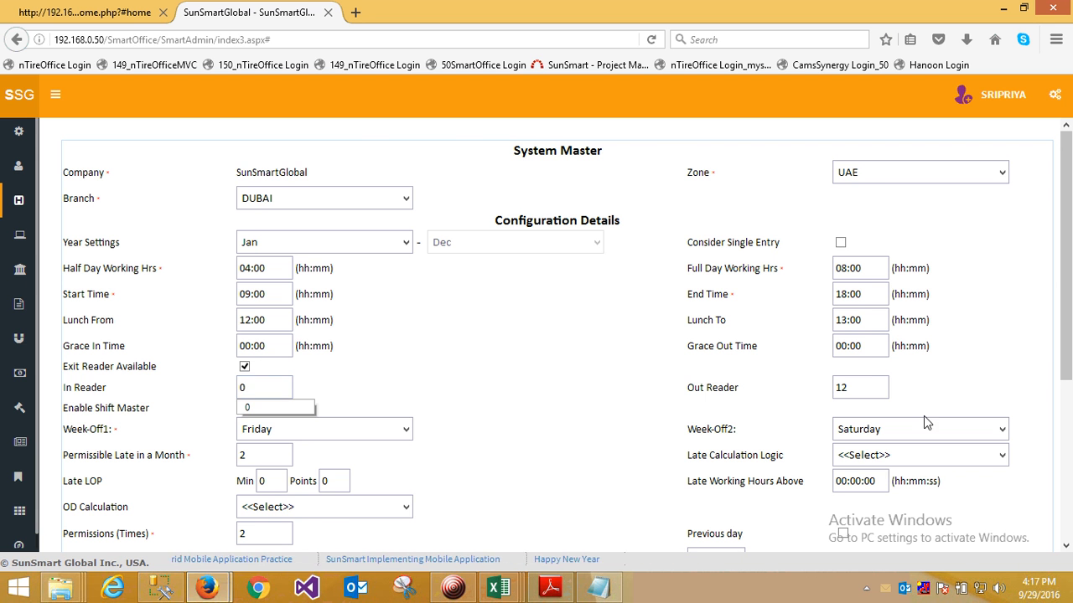
text(0)
double_click(867, 388)
text(1)
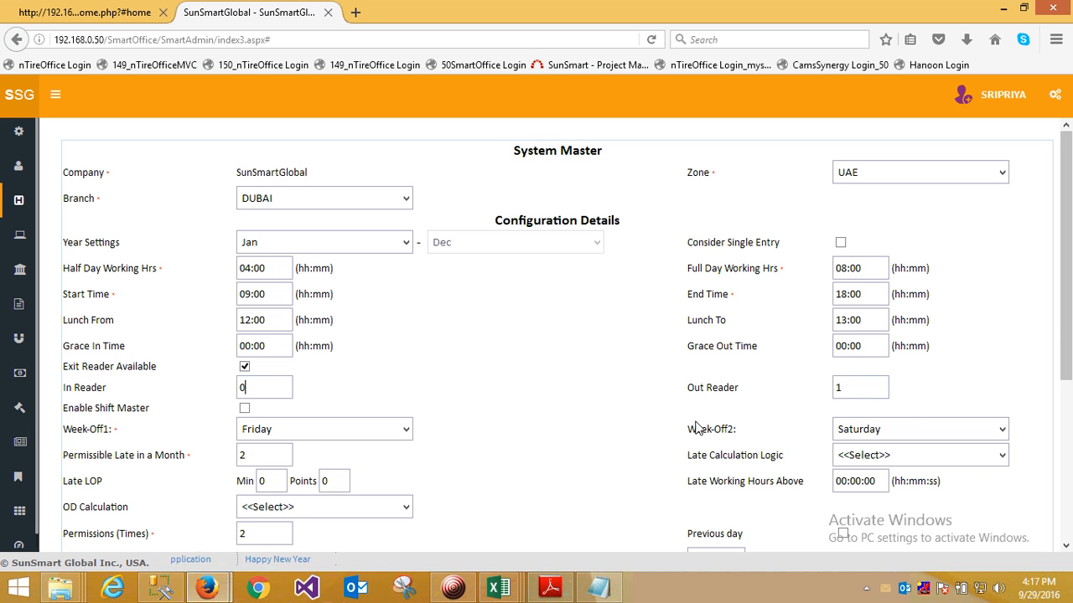
- Set the In Reader to 11 and the Out Reader to 12
double_click(248, 389)
text(11)
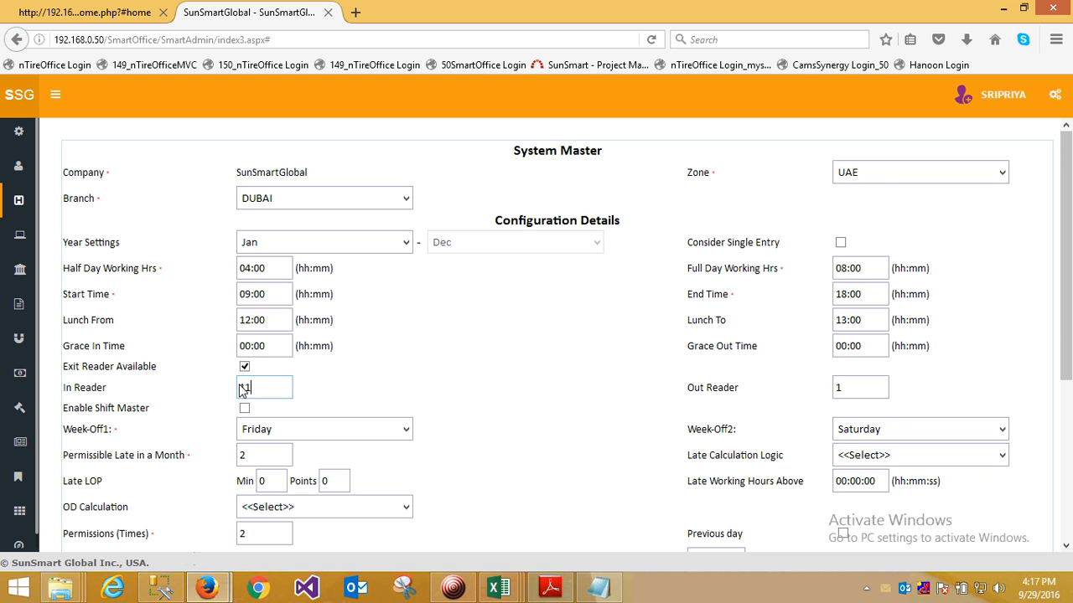
key(Tab)
text(12)
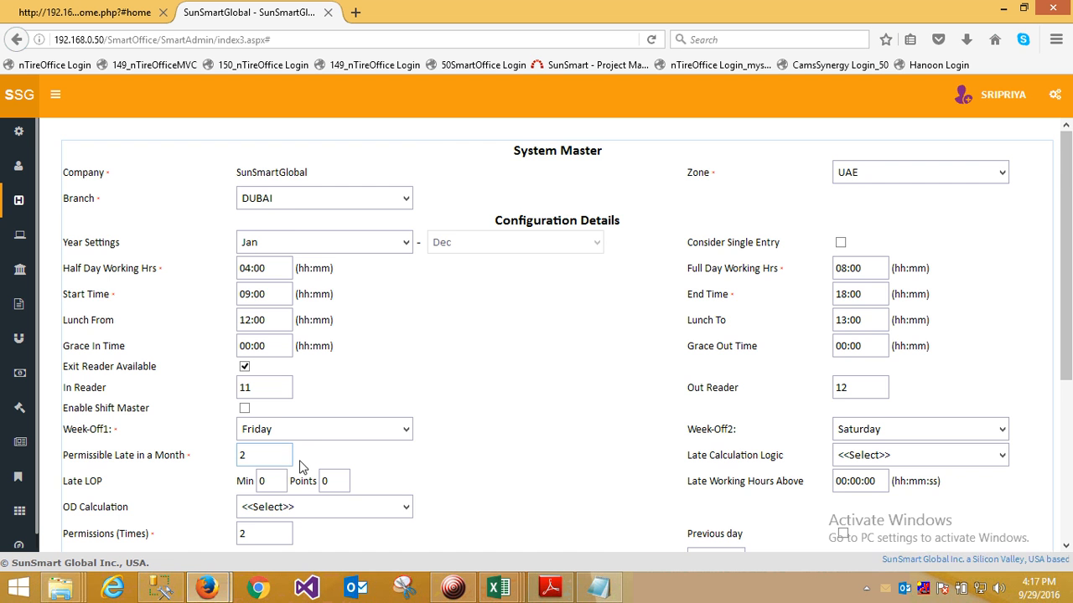
- Examine the Late LOP minutes and points, the number of permissions and the maximum duration of each permission
scroll(268, 474, down, 2)
double_click(261, 393)
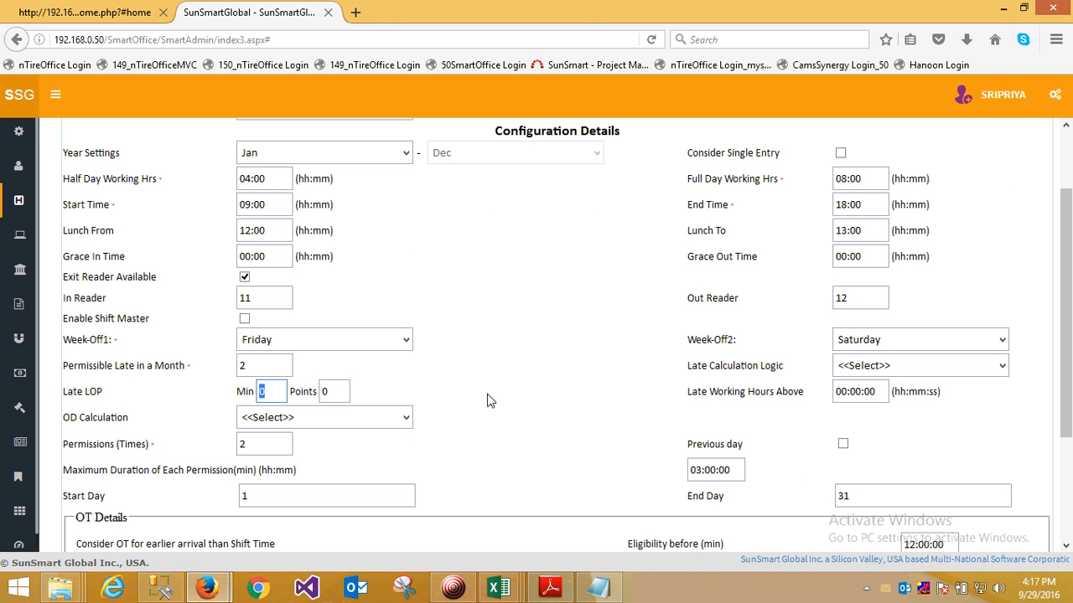
double_click(341, 398)
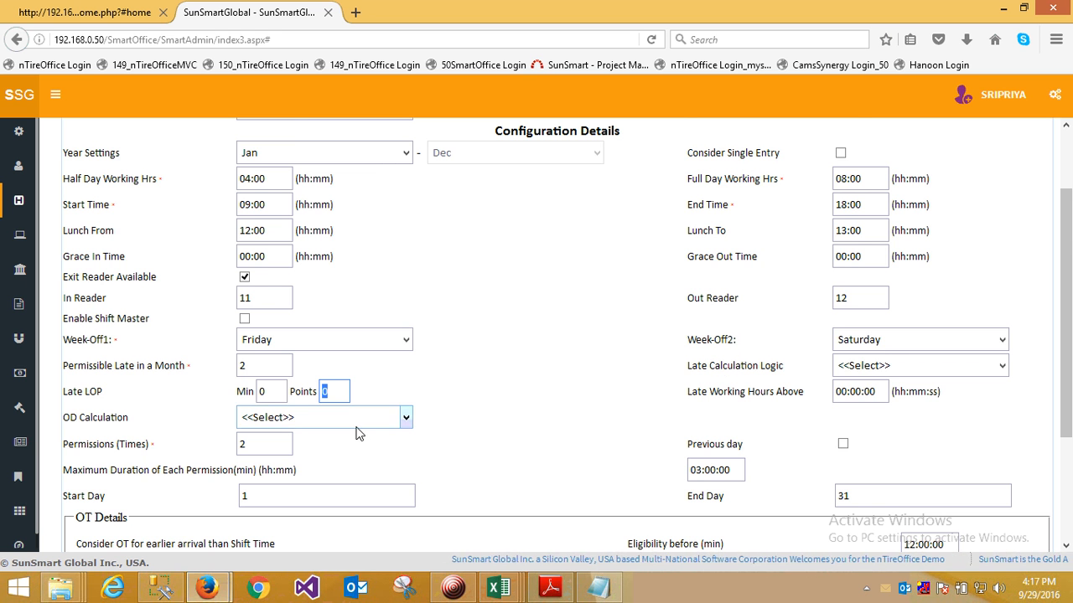
scroll(625, 404, down, 2)
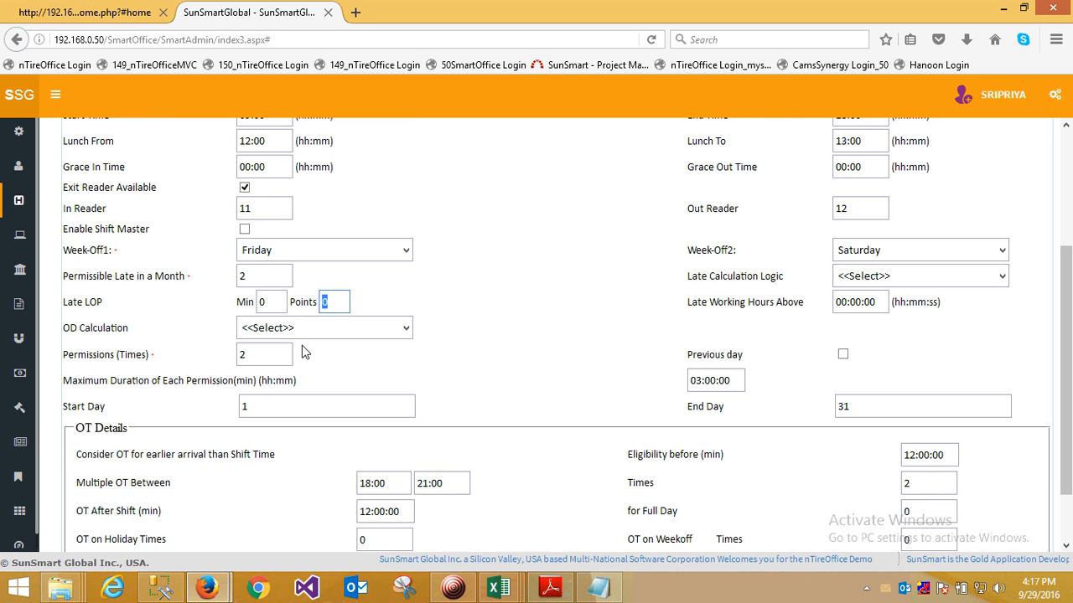
double_click(243, 358)
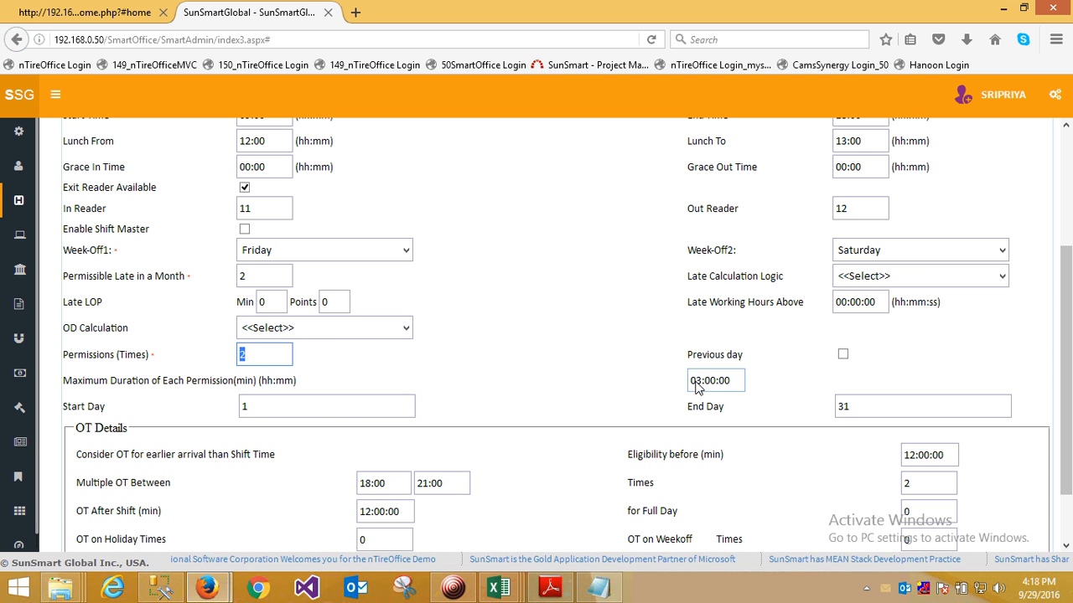
drag(696, 383, 703, 385)
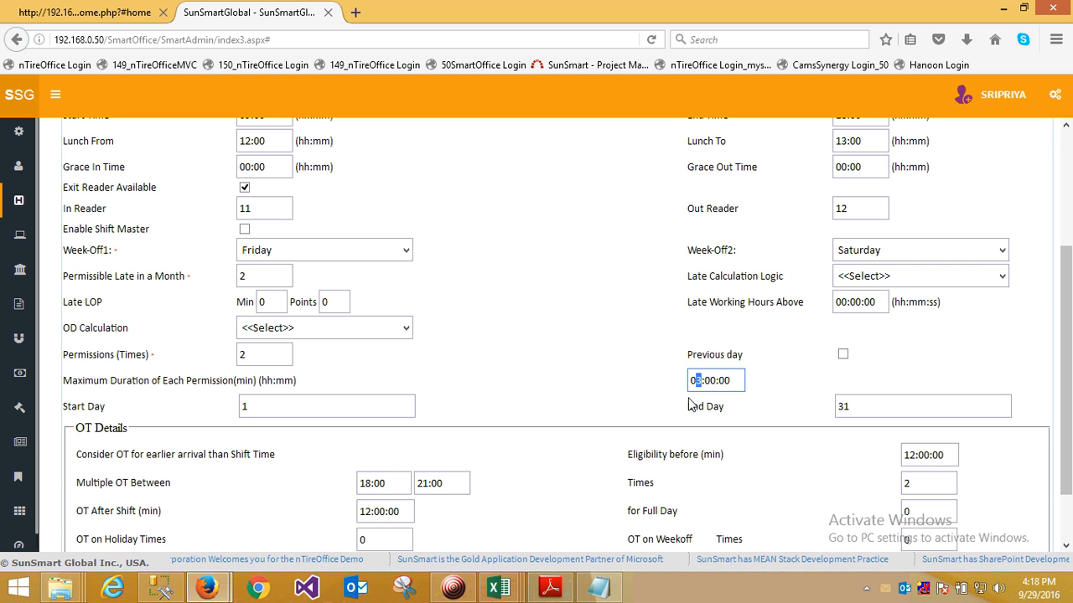
click(612, 376)
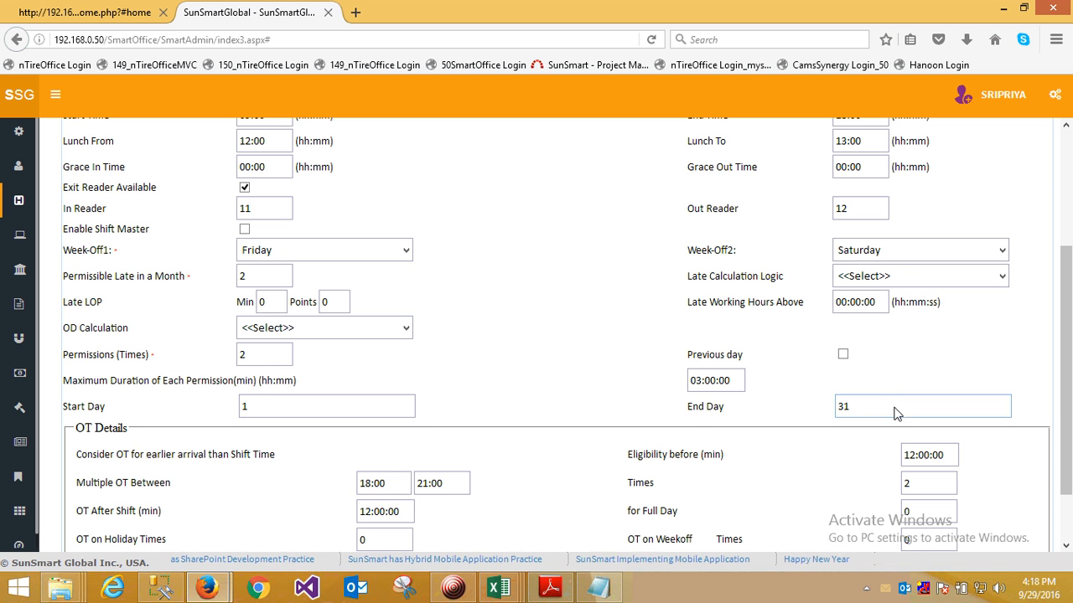
- Look through the overtime settings in the OT Details section of System Master
scroll(537, 457, down, 1)
scroll(537, 459, down, 1)
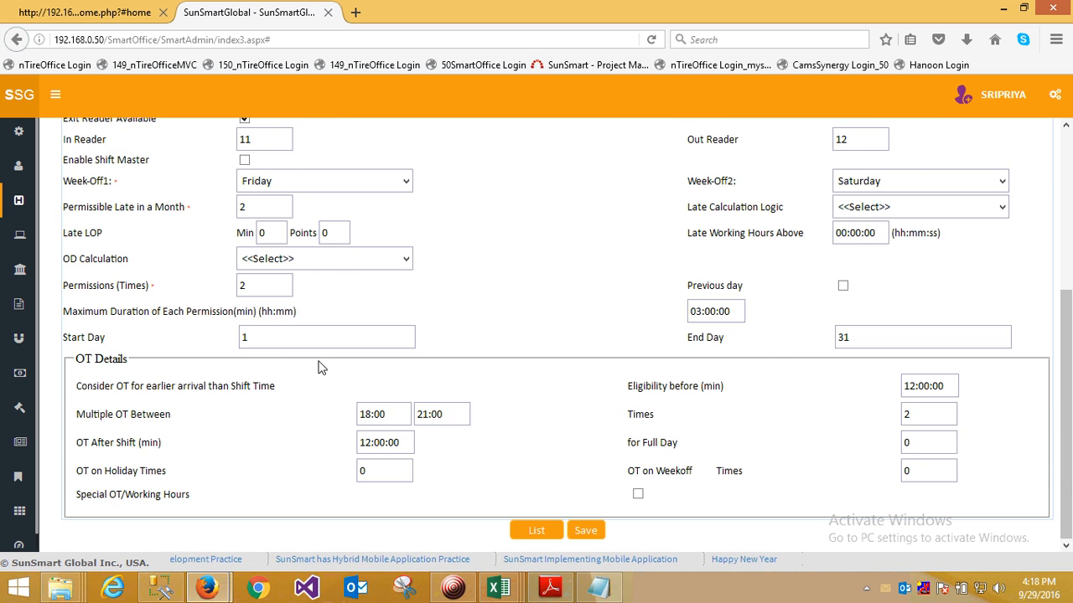
scroll(491, 348, up, 5)
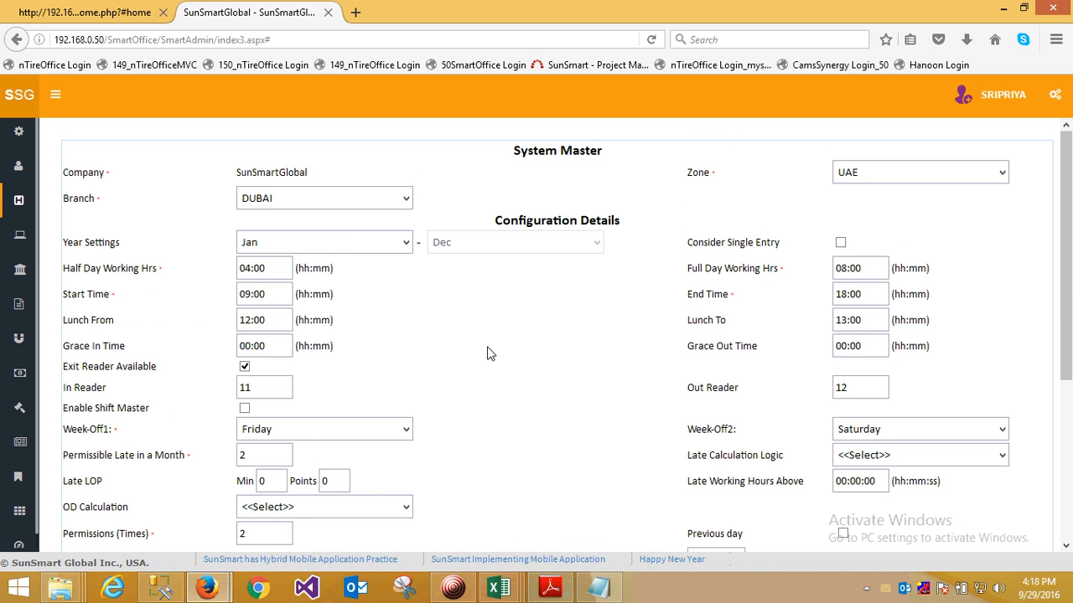
- Open the Leave Policy page of the HRMS TAMS module
click(55, 95)
scroll(646, 364, down, 4)
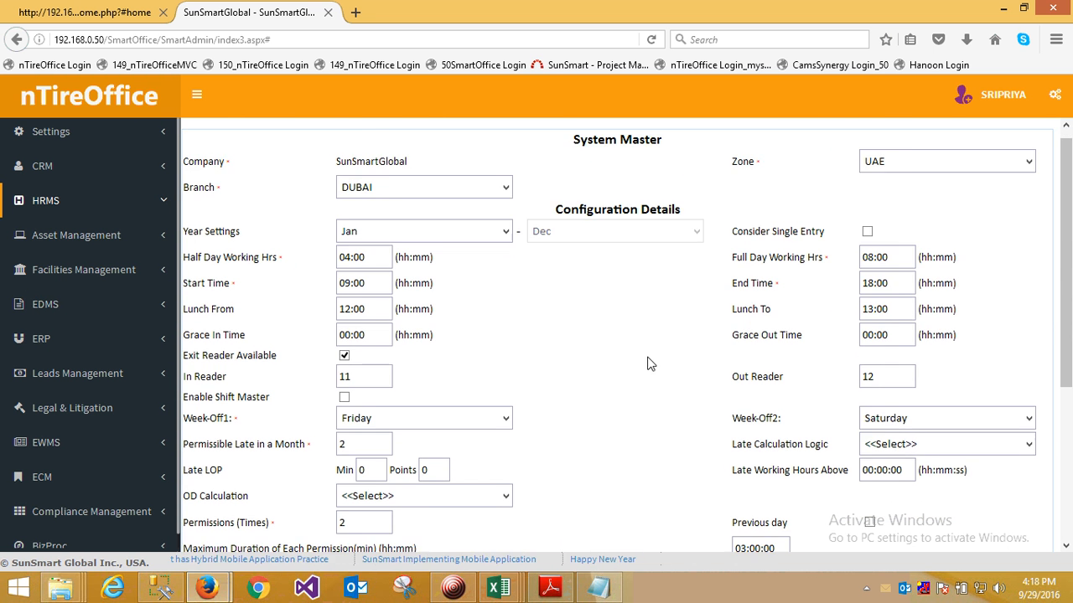
click(43, 200)
click(45, 300)
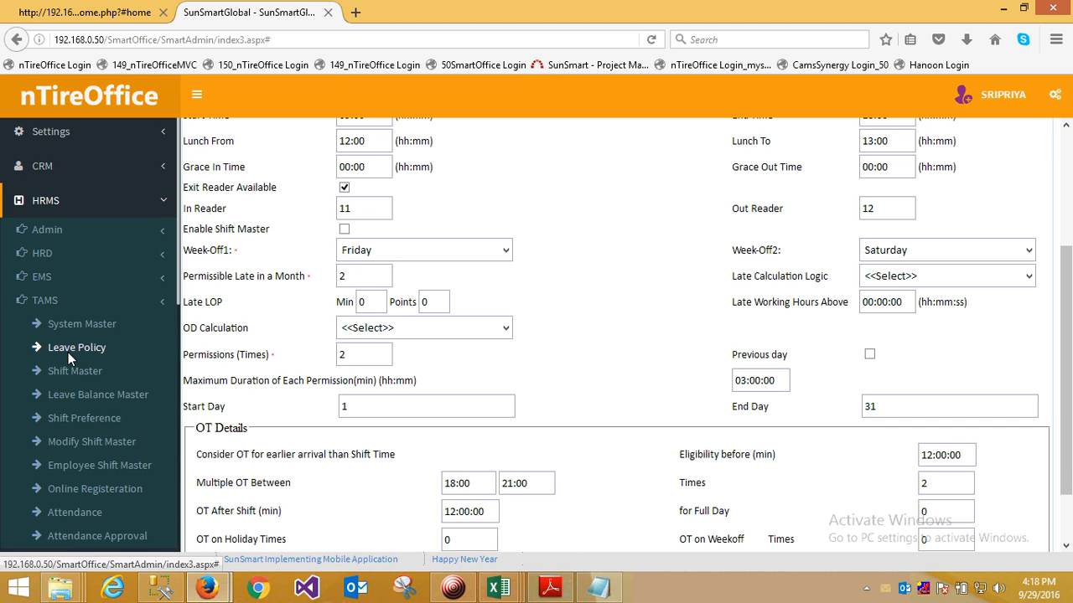
click(79, 347)
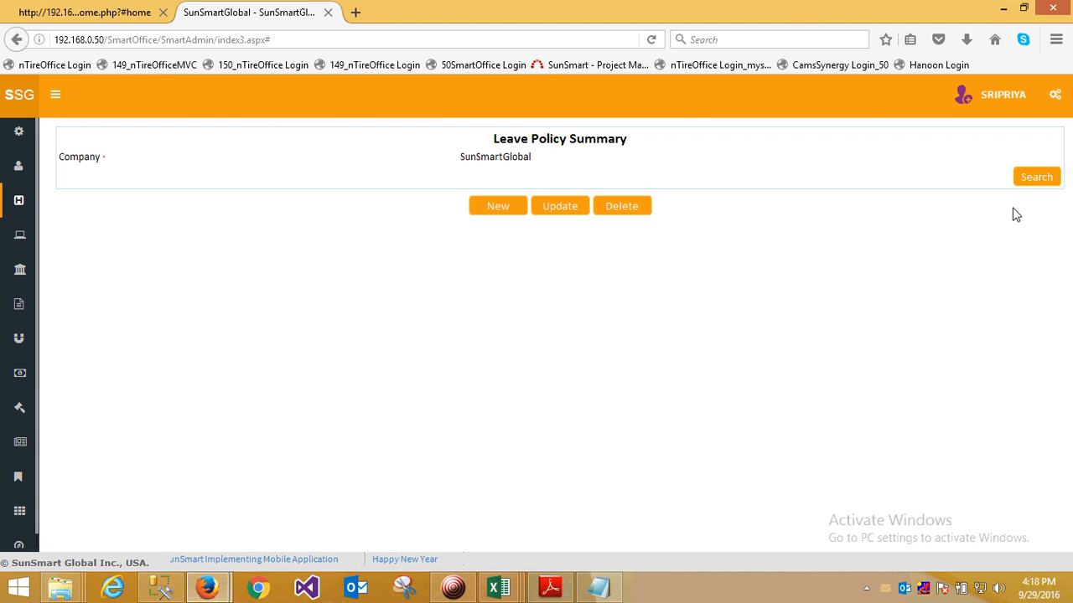
- List the company's leave policies and open the Annual Leave policy for updating
click(1027, 180)
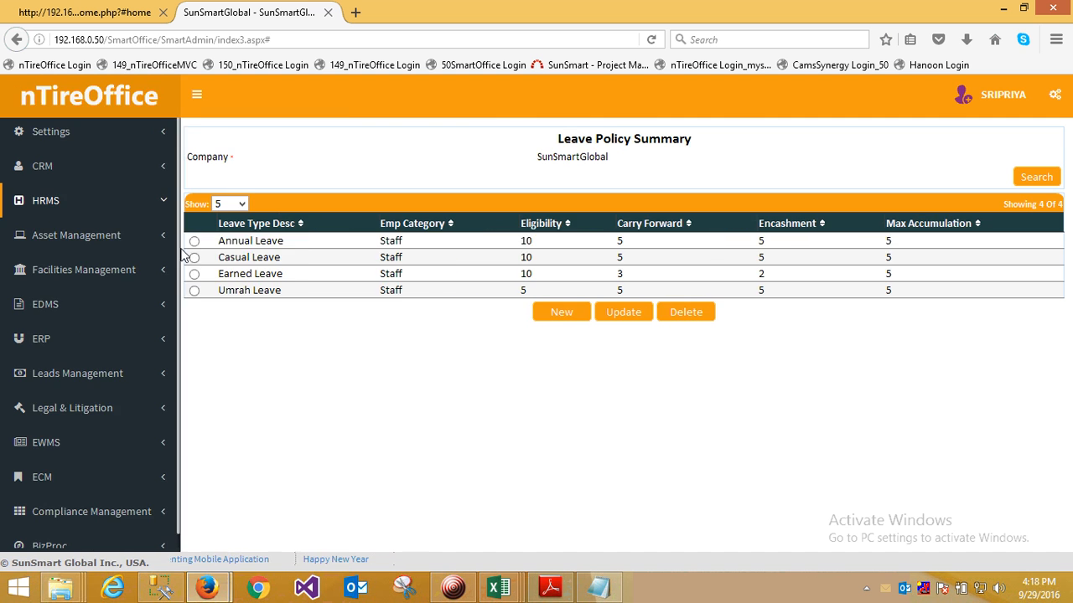
click(195, 242)
click(579, 319)
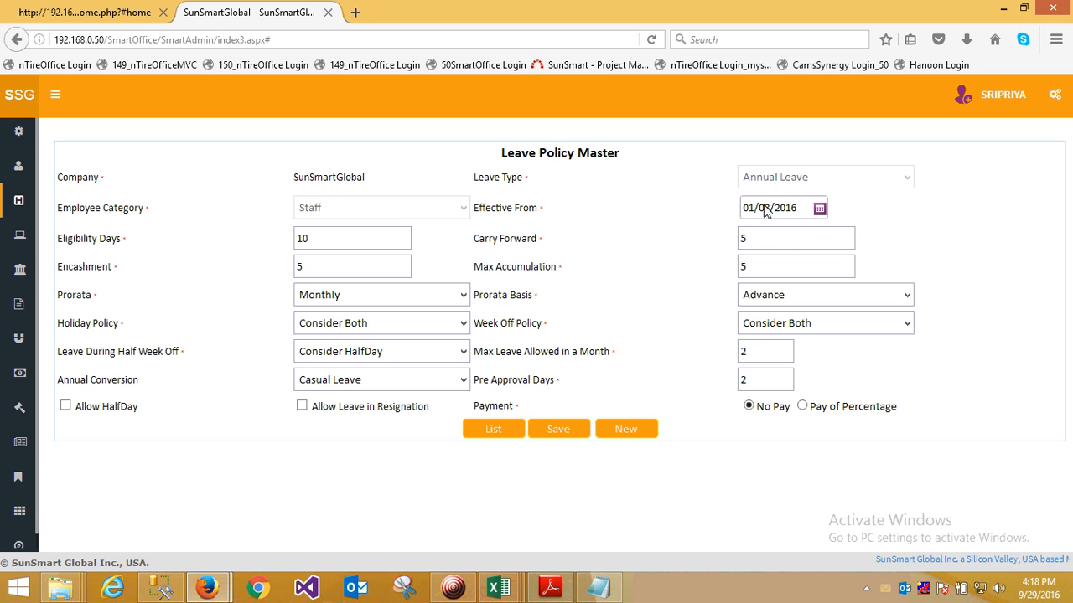
- Examine the Annual Leave policy's Eligibility Days, Carry Forward, Encashment and Max Accumulation settings
click(310, 243)
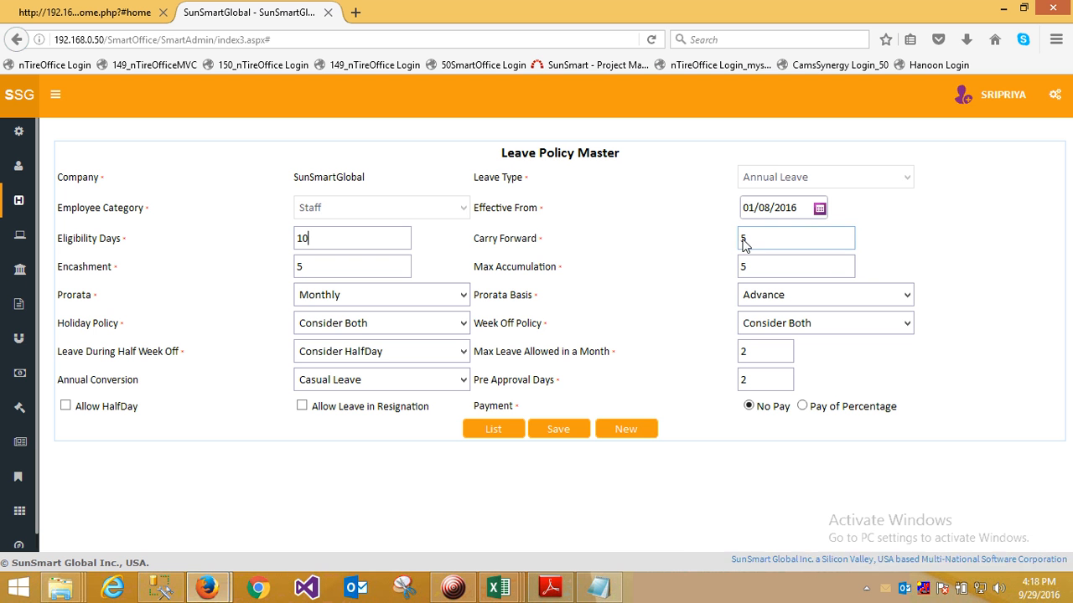
drag(741, 243, 752, 243)
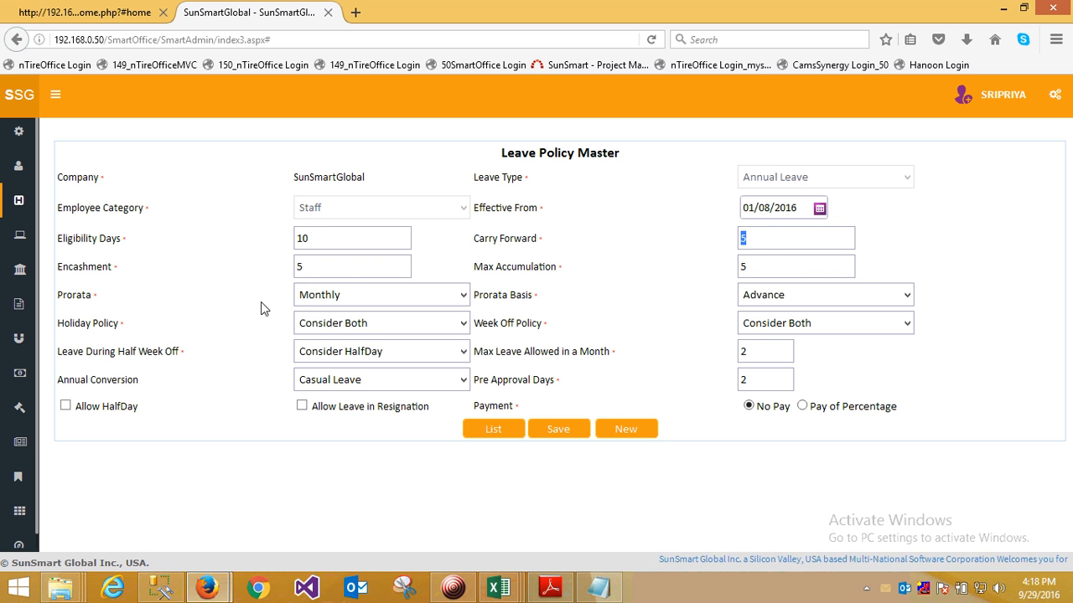
drag(297, 269, 305, 268)
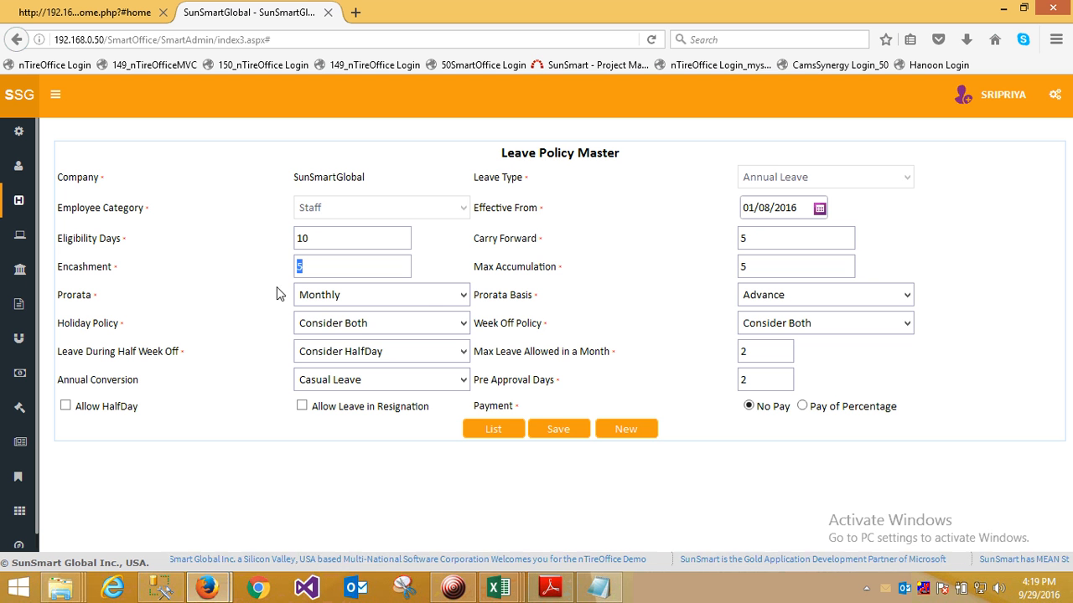
drag(68, 270, 124, 275)
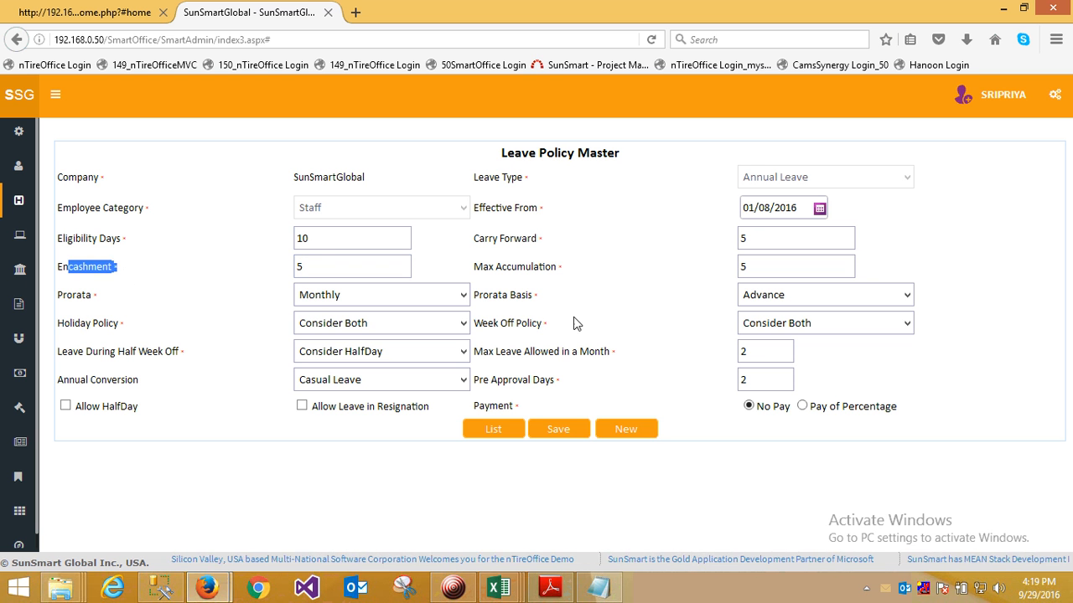
drag(509, 270, 576, 269)
double_click(751, 269)
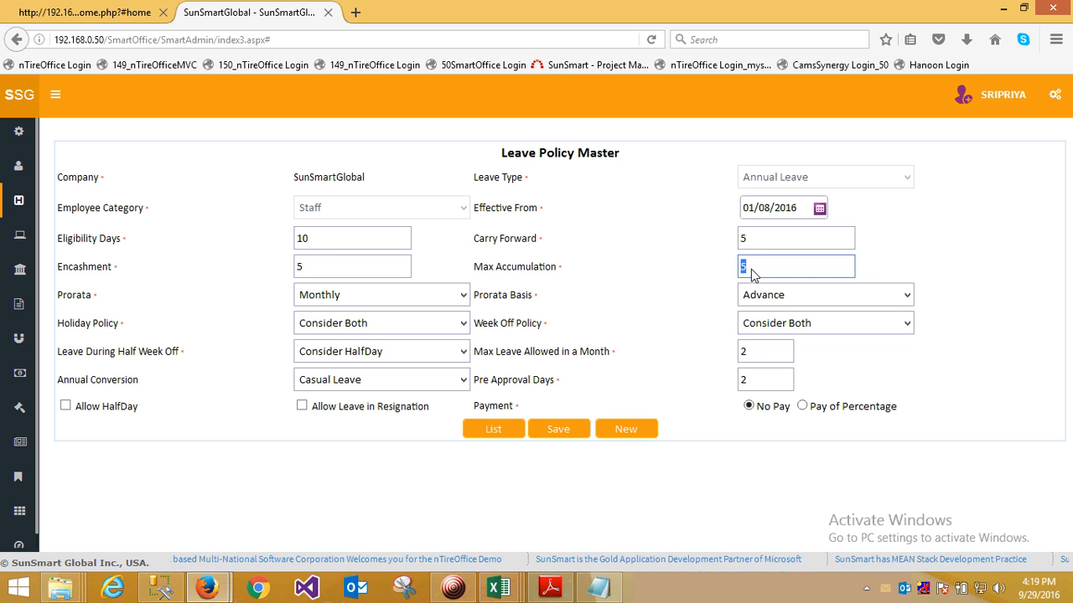
- Examine the Prorata and Prorata Basis options of the Annual Leave policy, keeping Prorata at Monthly
click(347, 299)
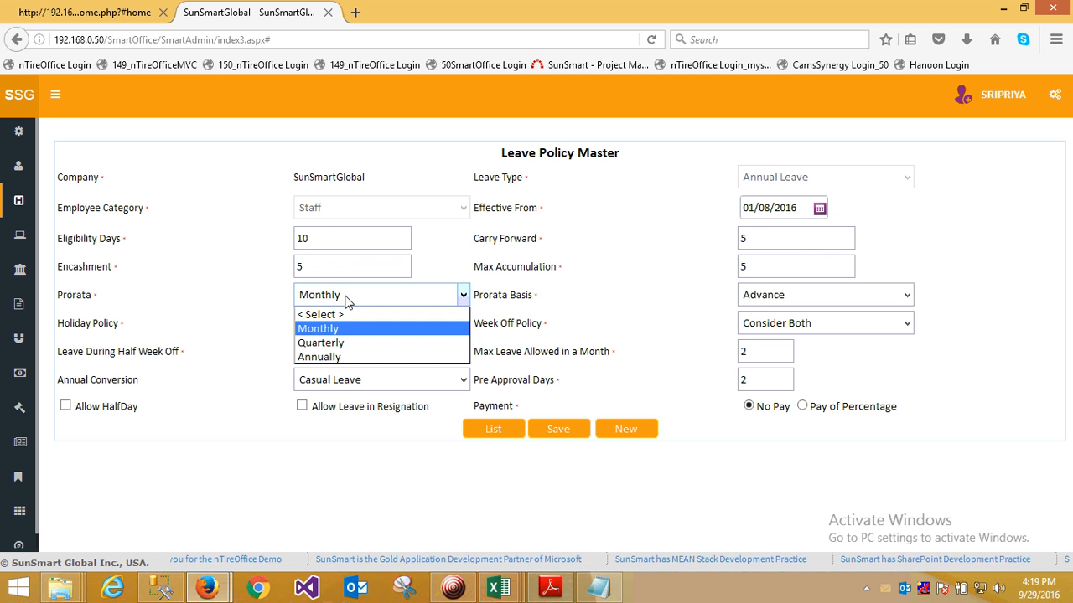
click(348, 301)
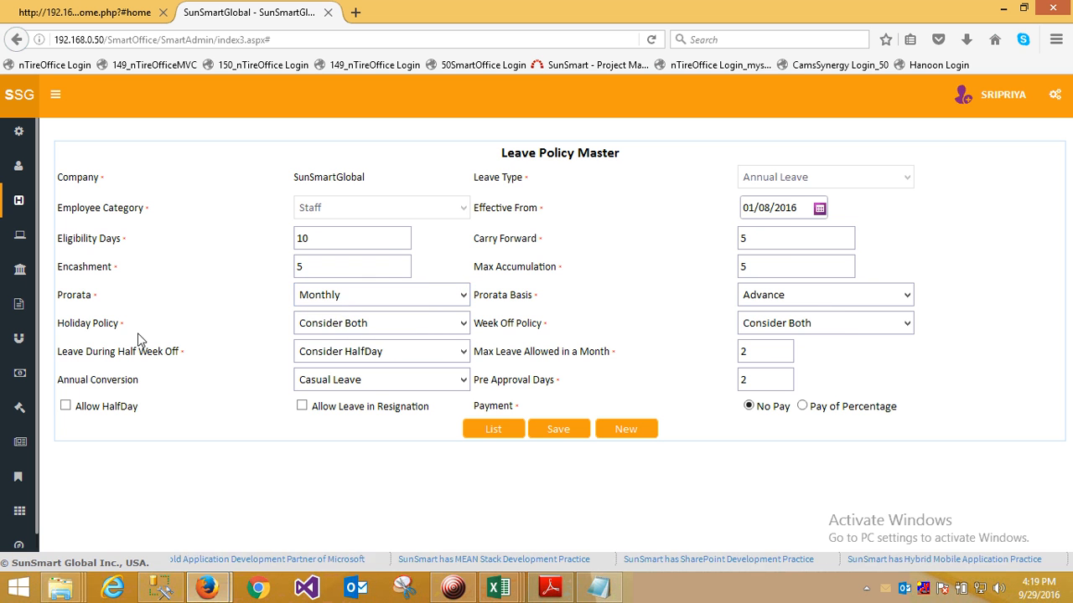
mouse_move(25, 331)
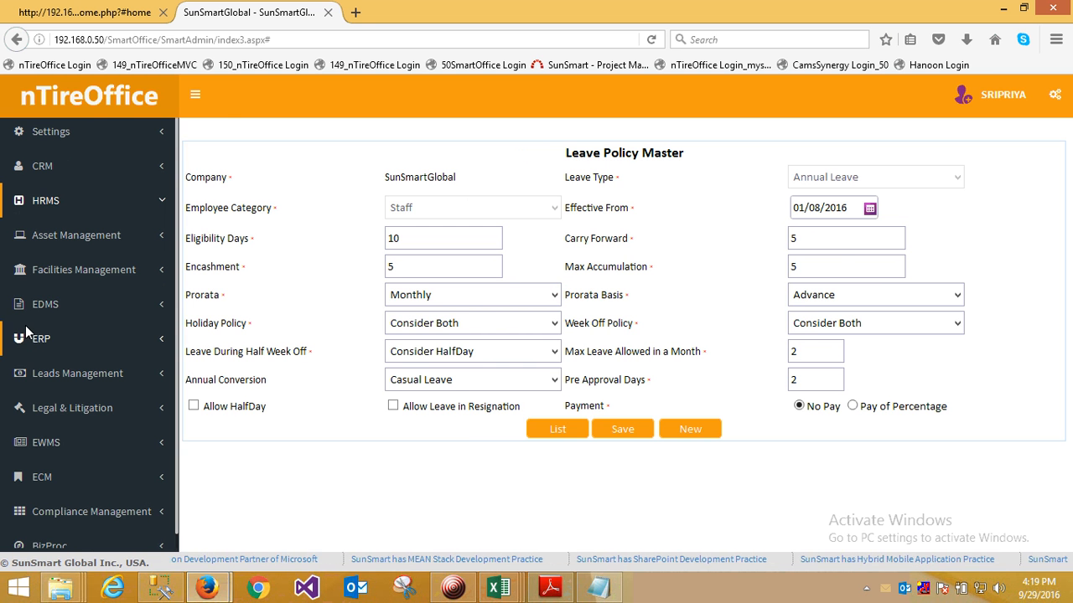
click(490, 294)
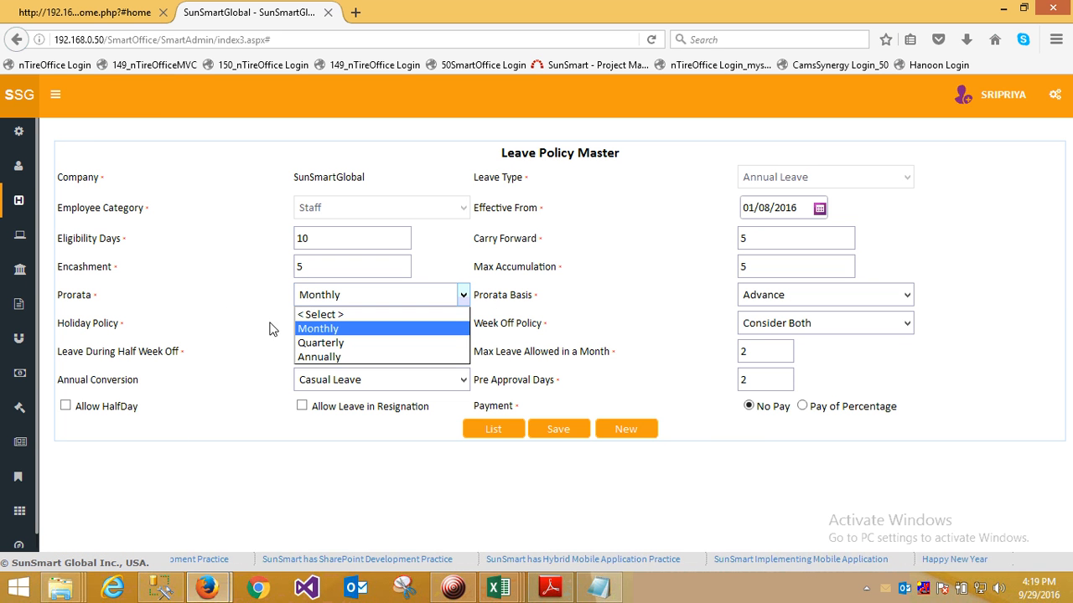
click(335, 328)
click(844, 292)
click(838, 300)
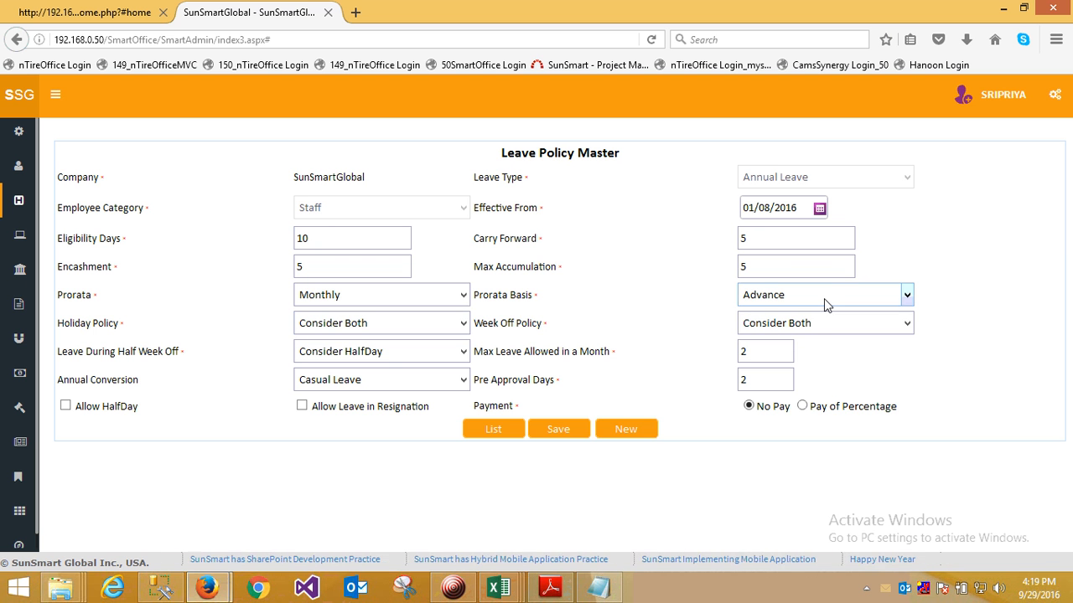
- Examine the Holiday Policy options of the Annual Leave policy without choosing a different one
click(398, 327)
click(398, 327)
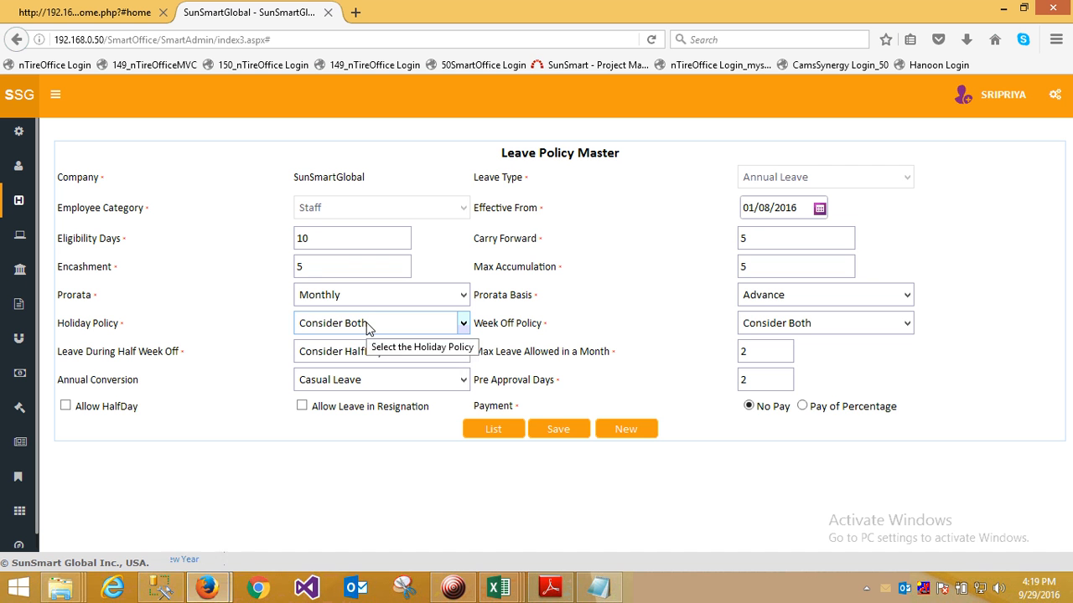
click(370, 331)
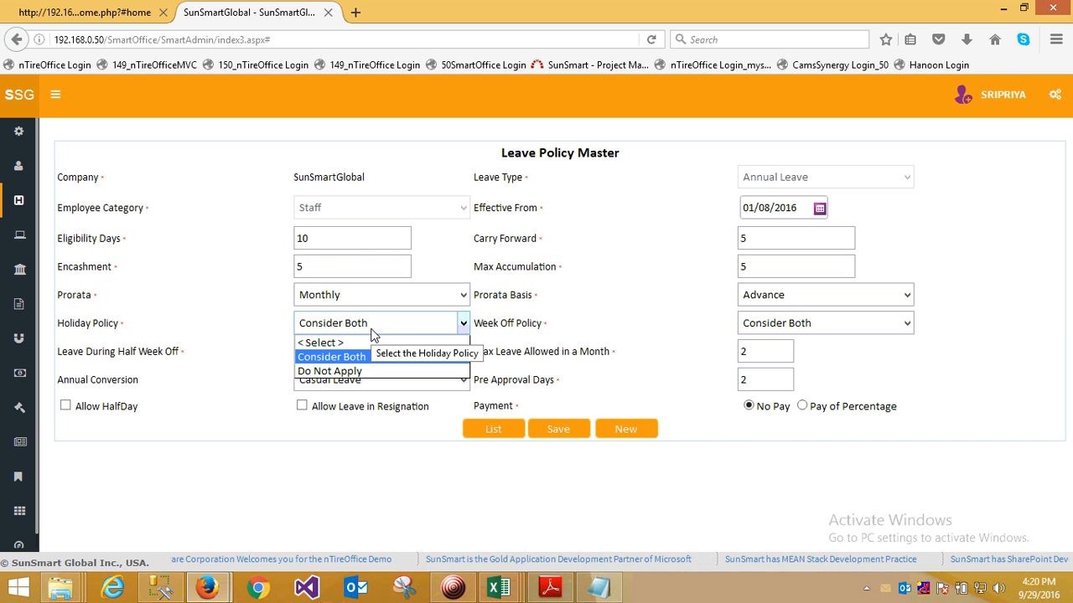
click(256, 369)
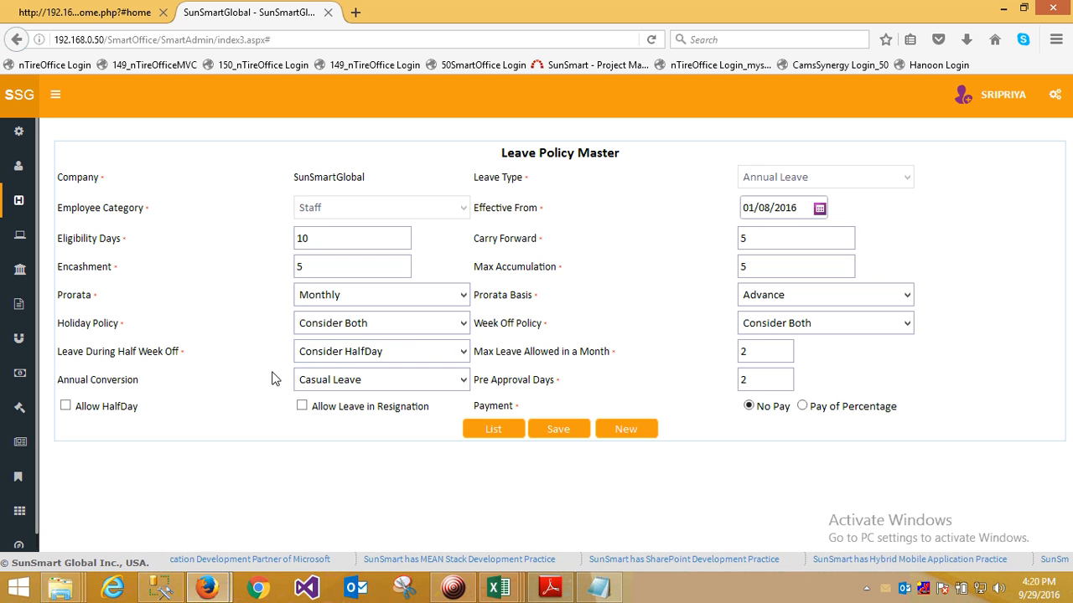
- Examine the Leave During Half Week Off options of the Annual Leave policy, keeping Consider HalfDay
click(411, 353)
click(411, 353)
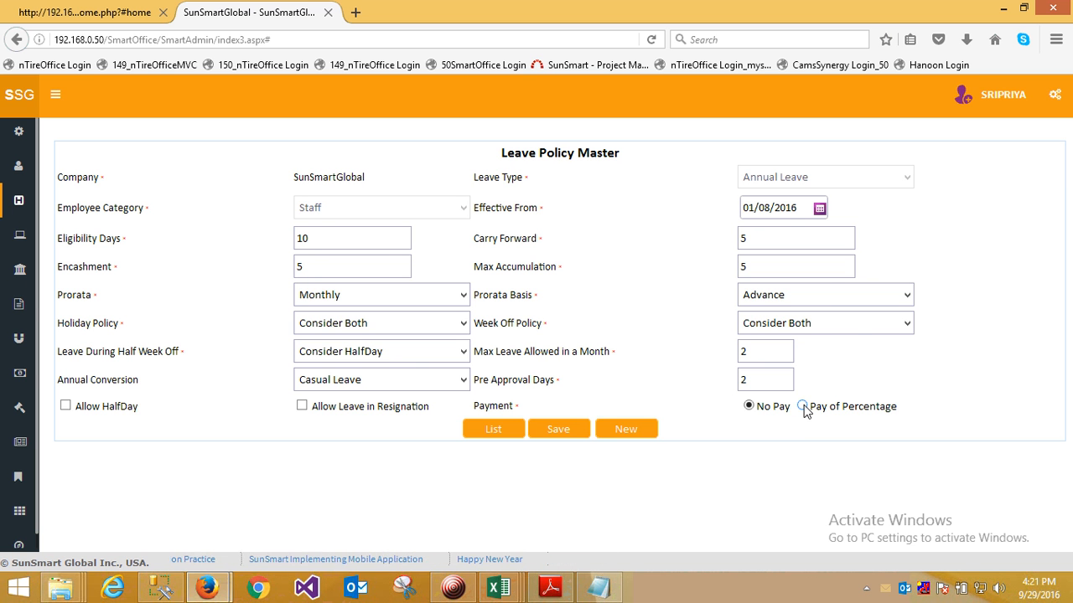
- Open the Leave Balance Master under TAMS and list the employee leave balances for the DUBAI branch in the UAE zone
mouse_move(61, 201)
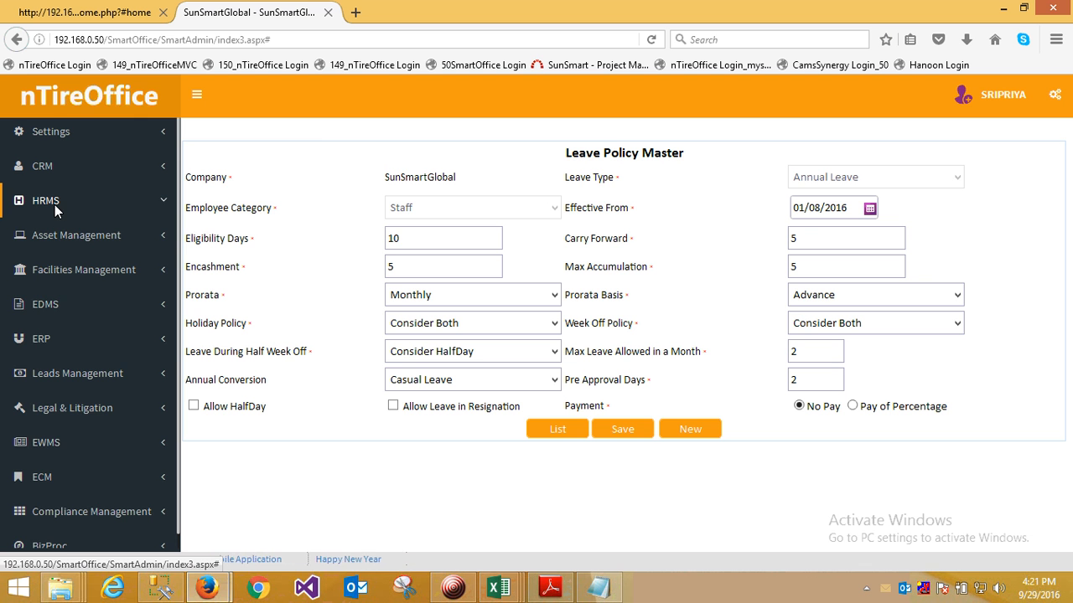
click(50, 204)
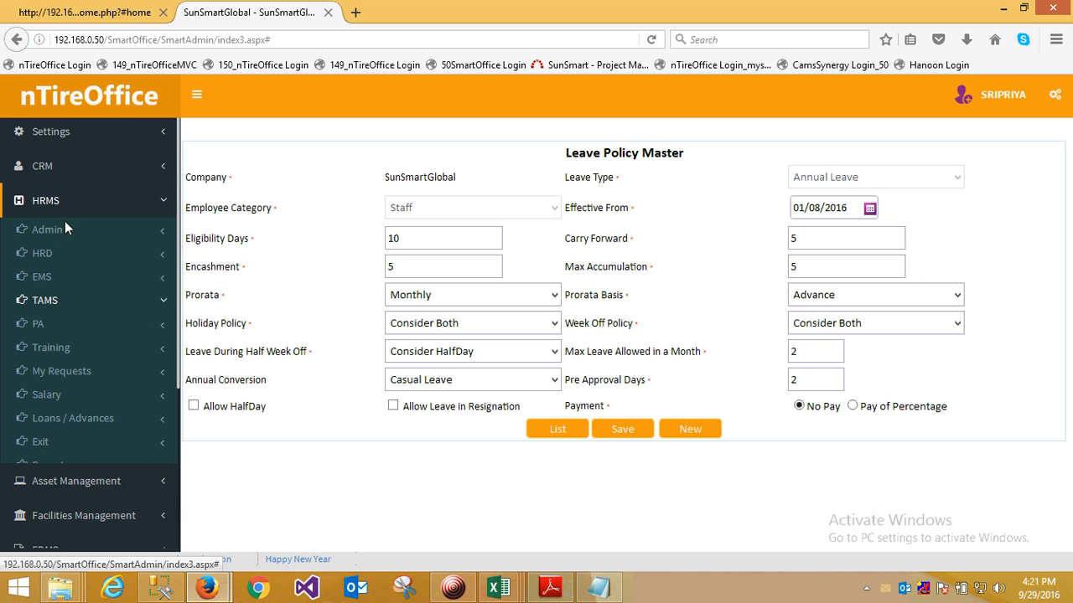
click(58, 298)
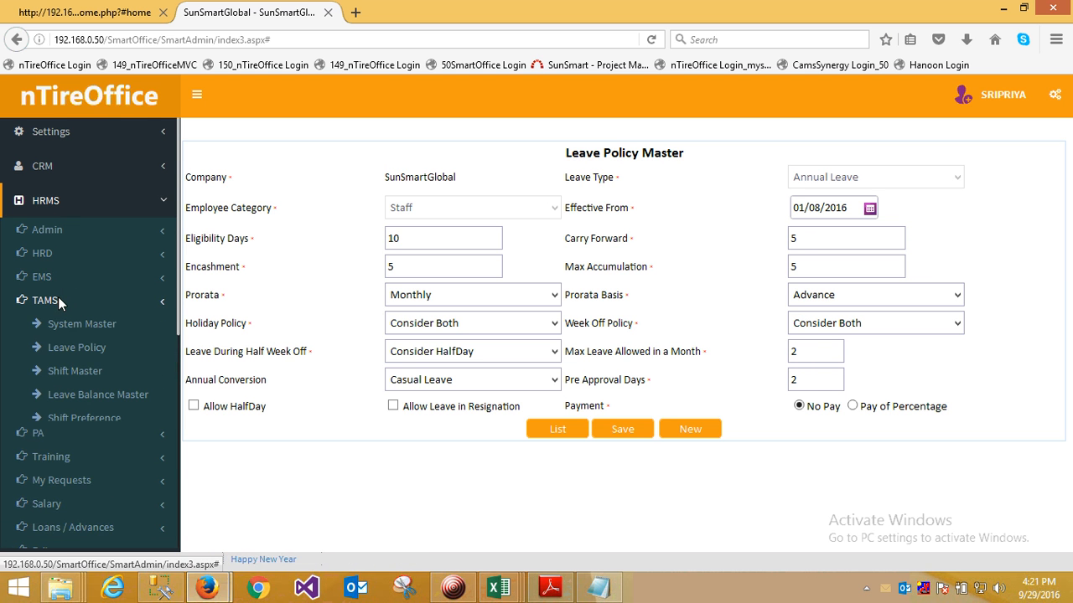
click(105, 394)
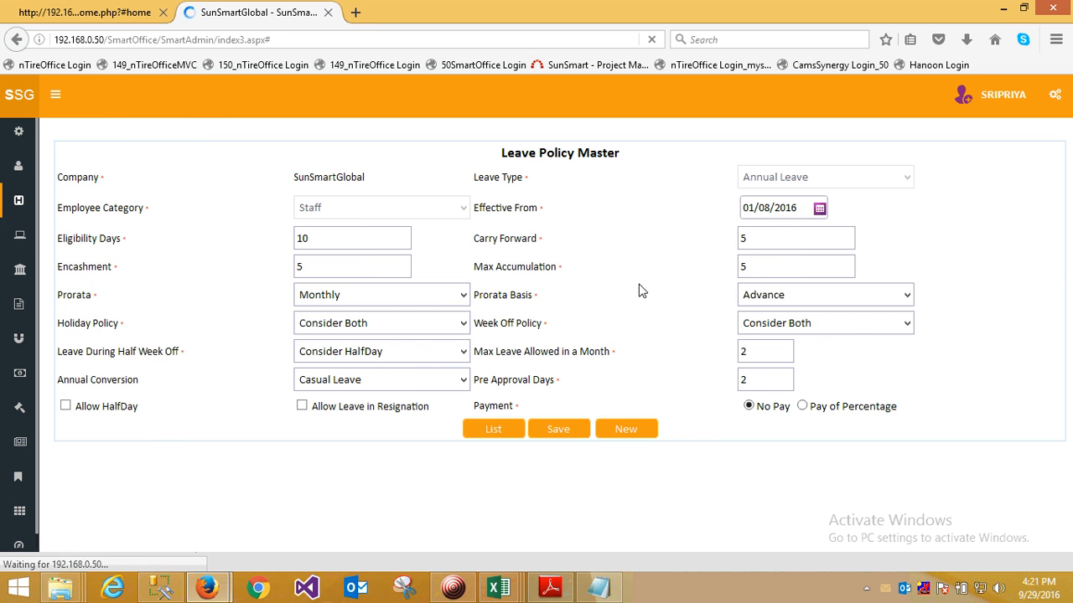
click(1034, 263)
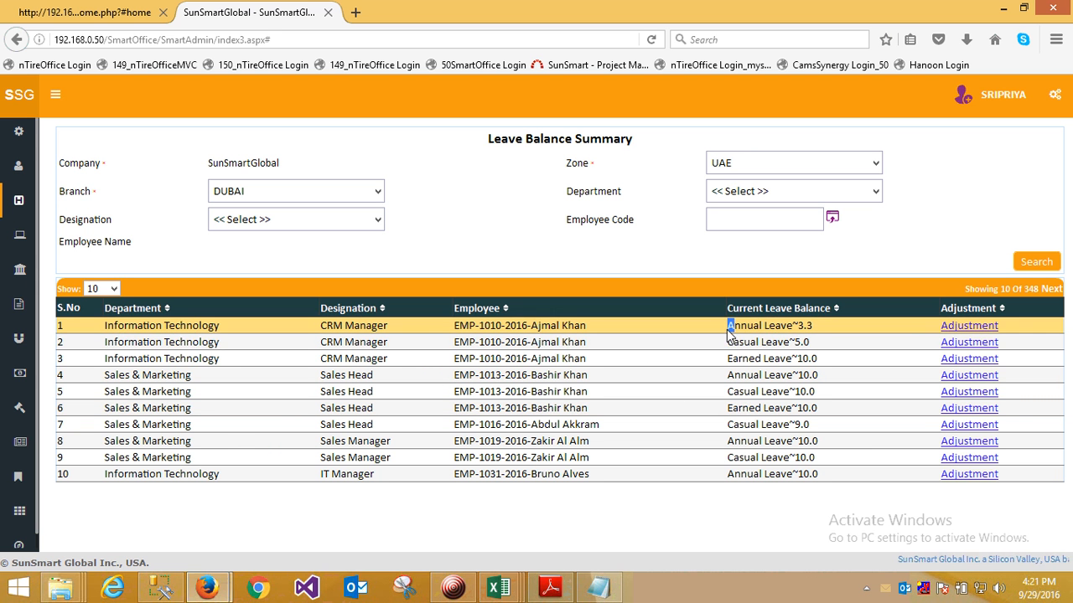
- Examine the Annual, Casual and Earned Leave entries in the Current Leave Balance column
drag(727, 326, 793, 333)
drag(726, 343, 790, 348)
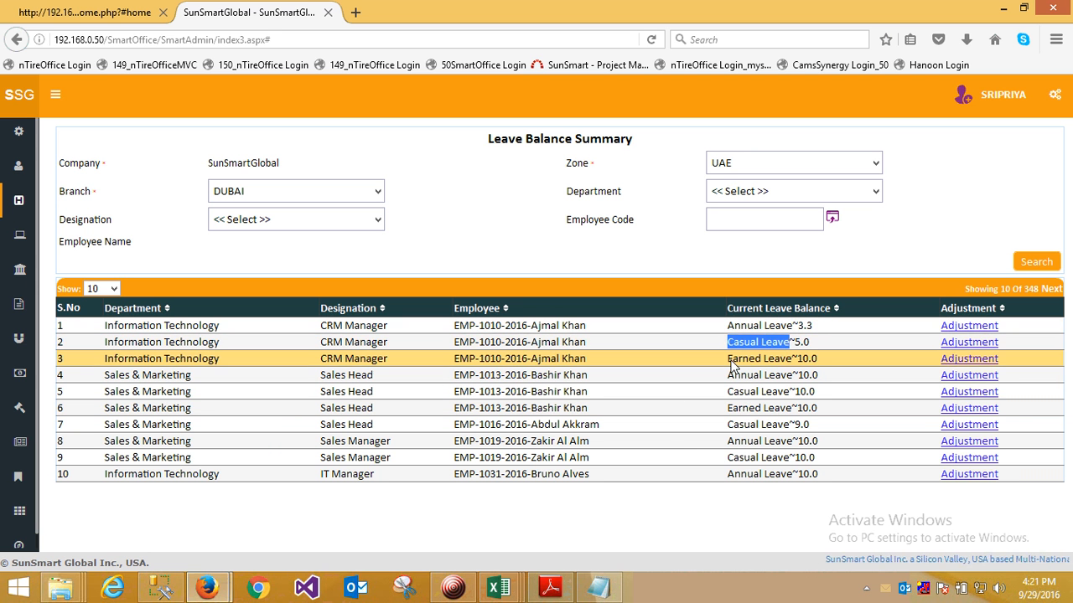
drag(727, 358, 789, 363)
drag(727, 392, 792, 399)
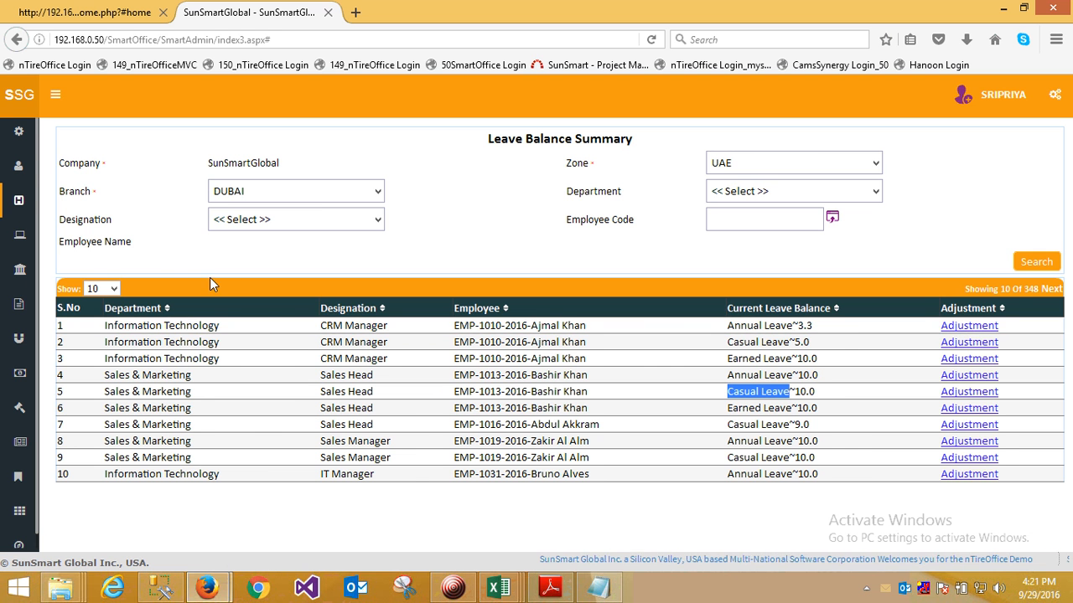
- Open the Leave Request summary under My Requests and list all leave requests without filters
click(28, 213)
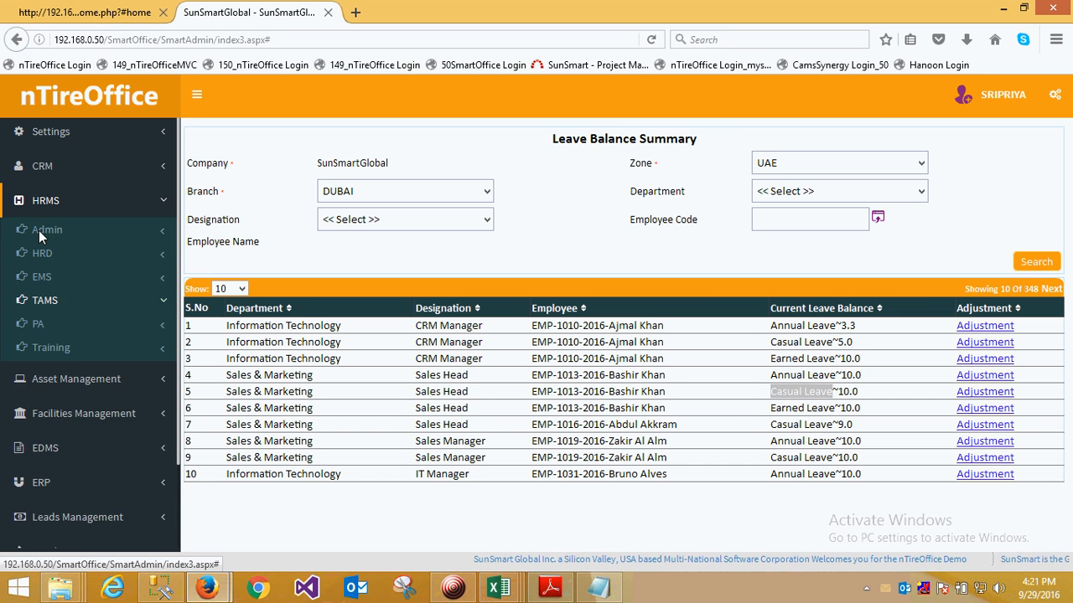
click(56, 372)
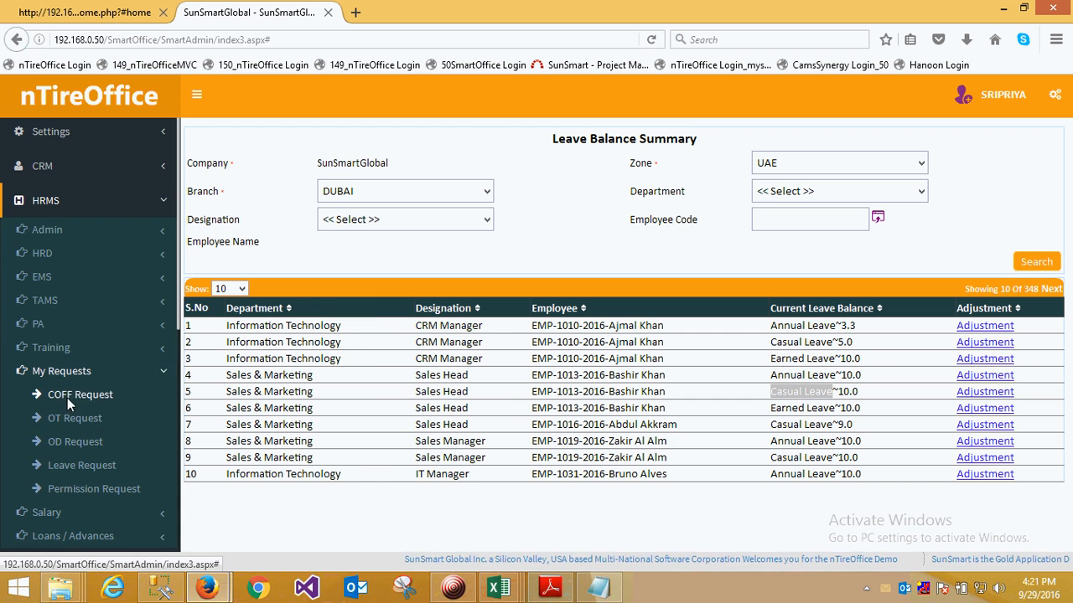
click(75, 465)
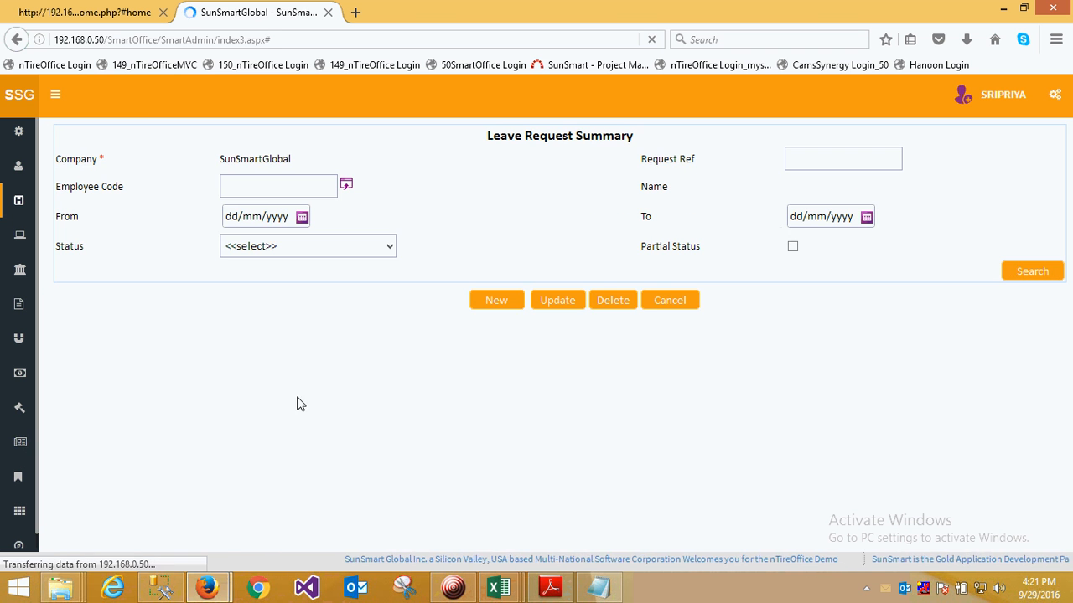
click(1014, 275)
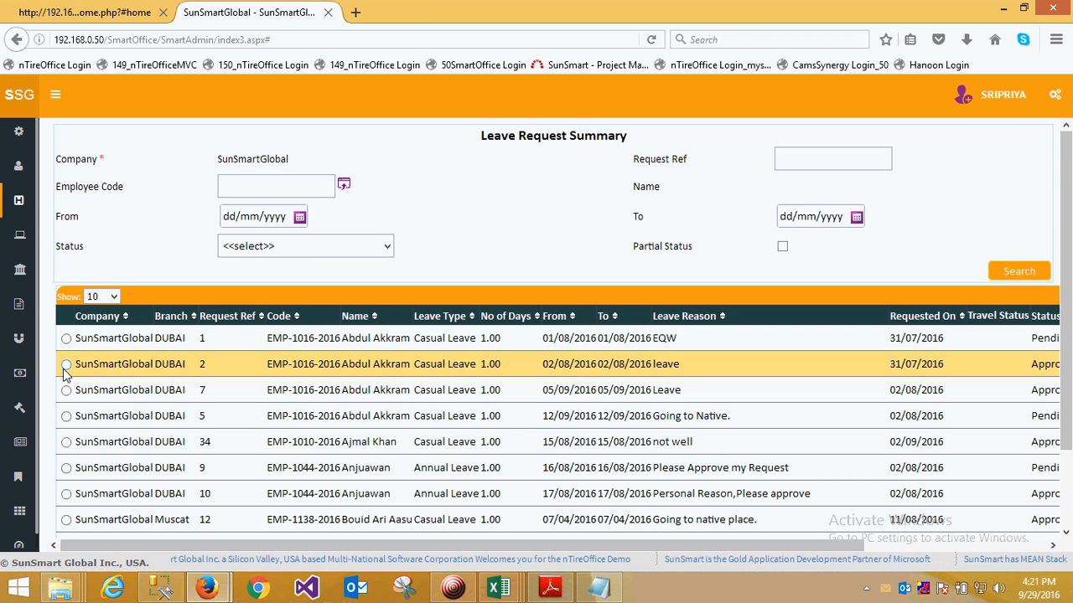
- Open the DUBAI branch's leave request with reference 1 for updating
click(65, 339)
scroll(545, 469, down, 2)
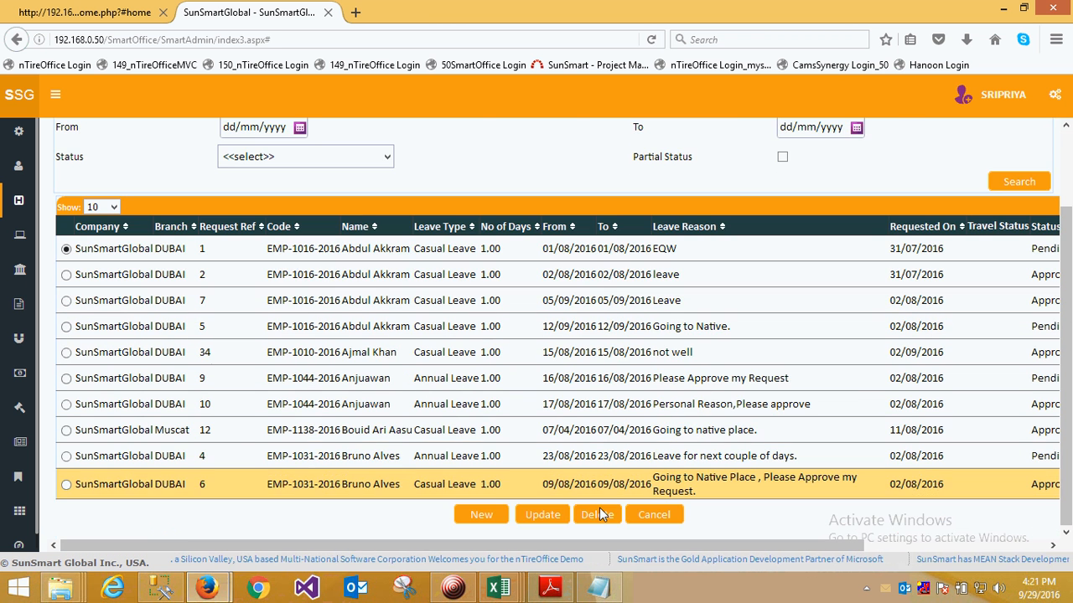
click(542, 511)
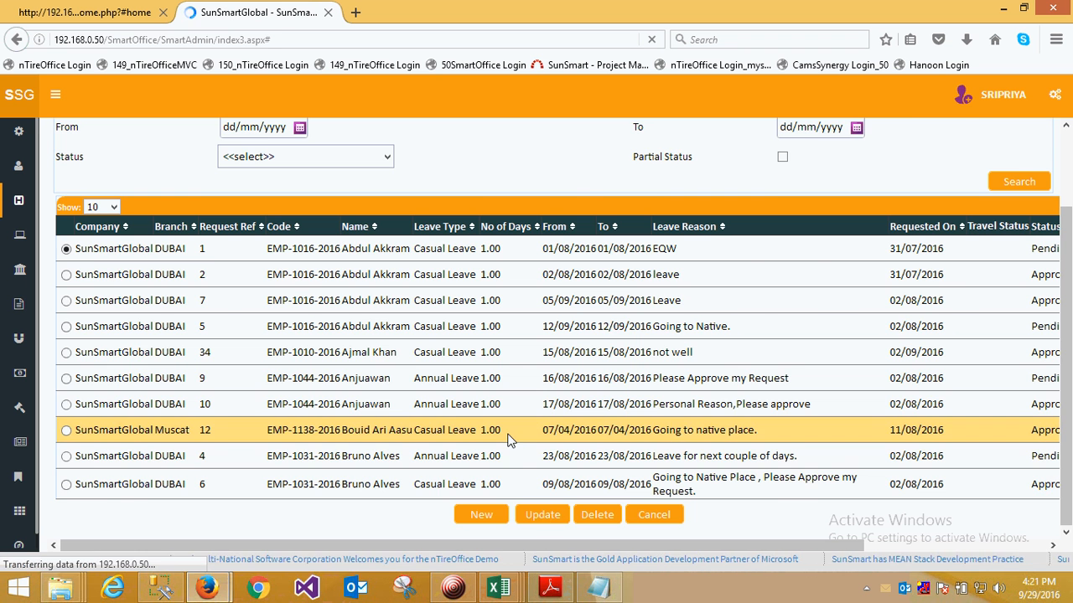
- Examine the request's Leave Type options and Current Leave Balance, keeping the leave type at Casual Leave
click(240, 242)
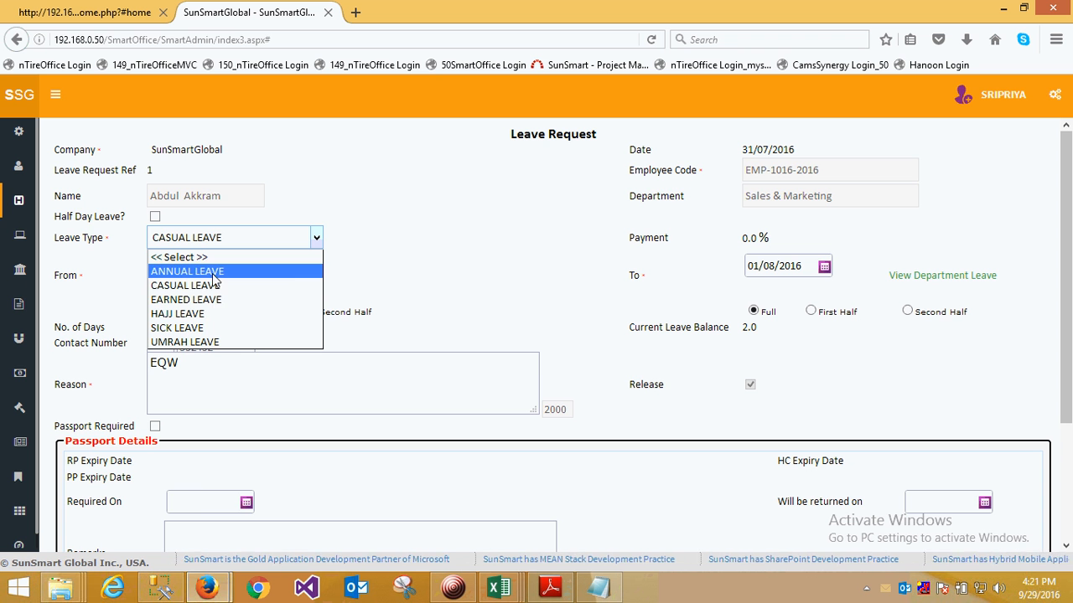
click(429, 263)
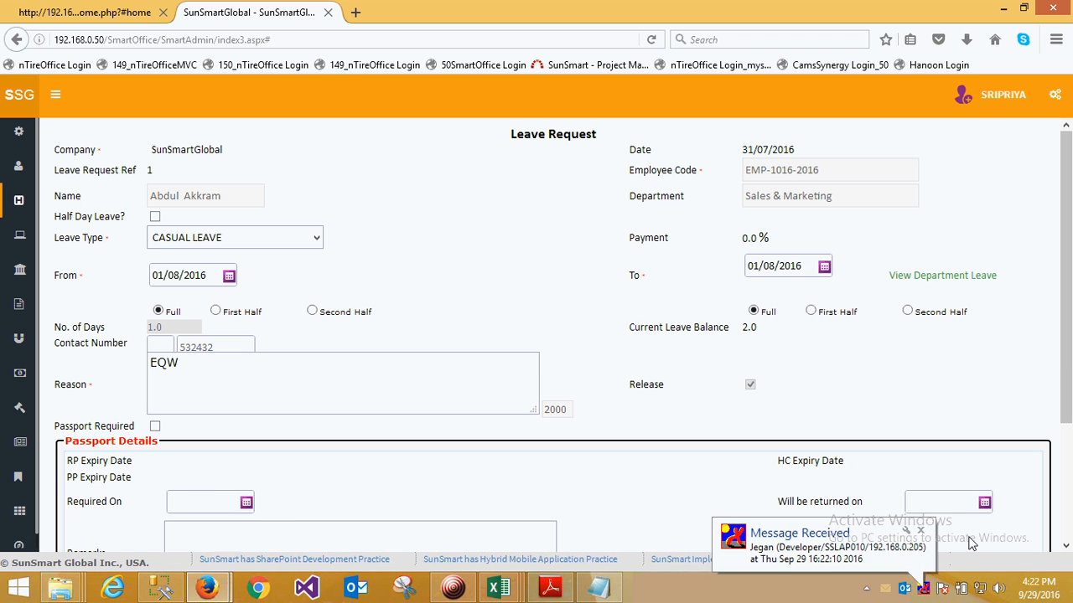
click(920, 531)
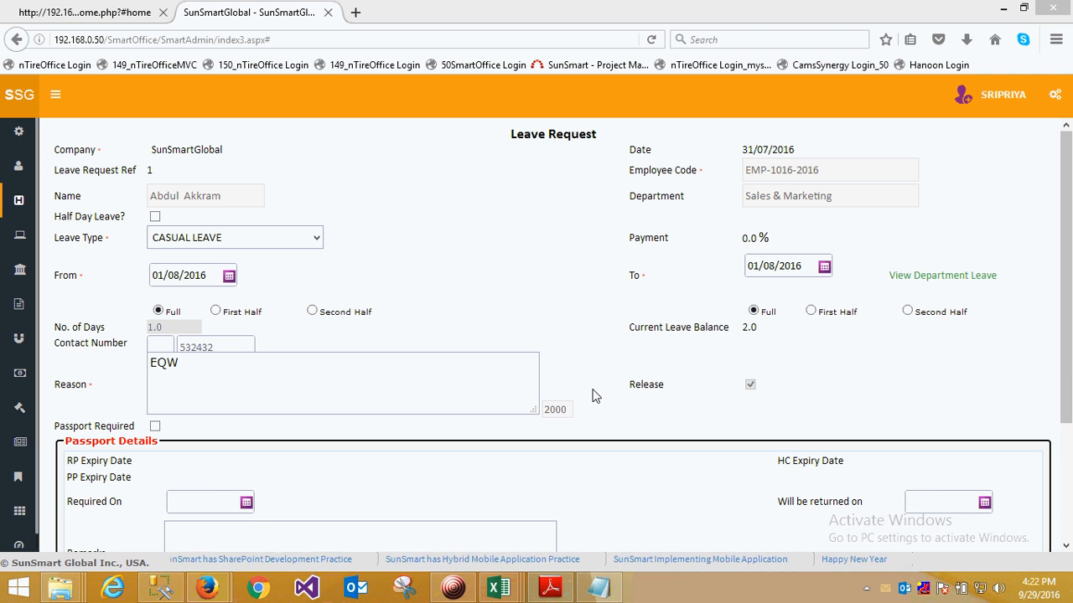
double_click(749, 328)
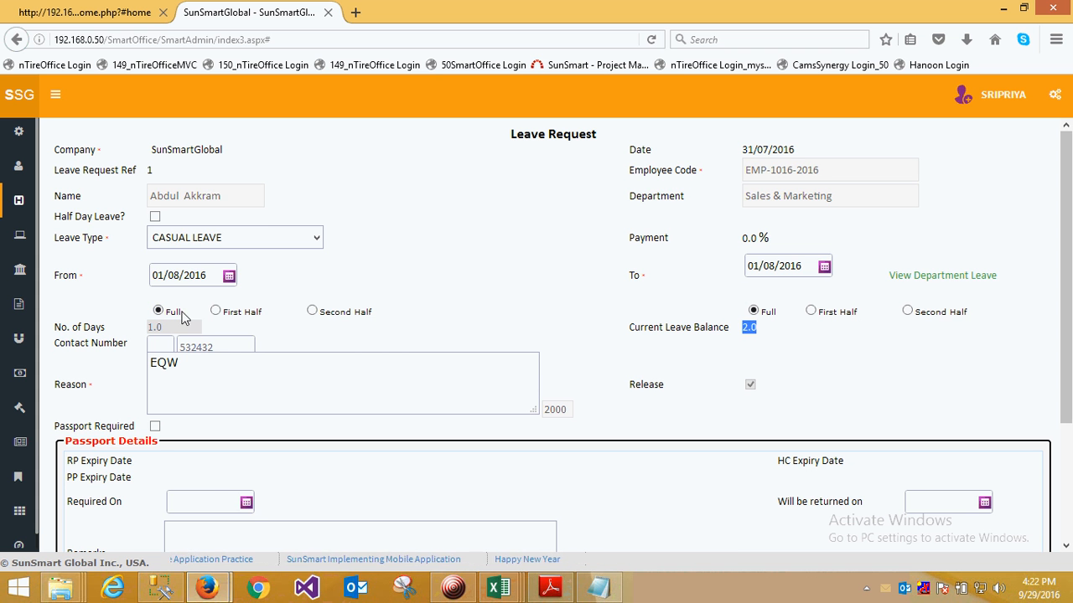
- Try the Half Day Leave option on the leave request and turn it off again
click(155, 218)
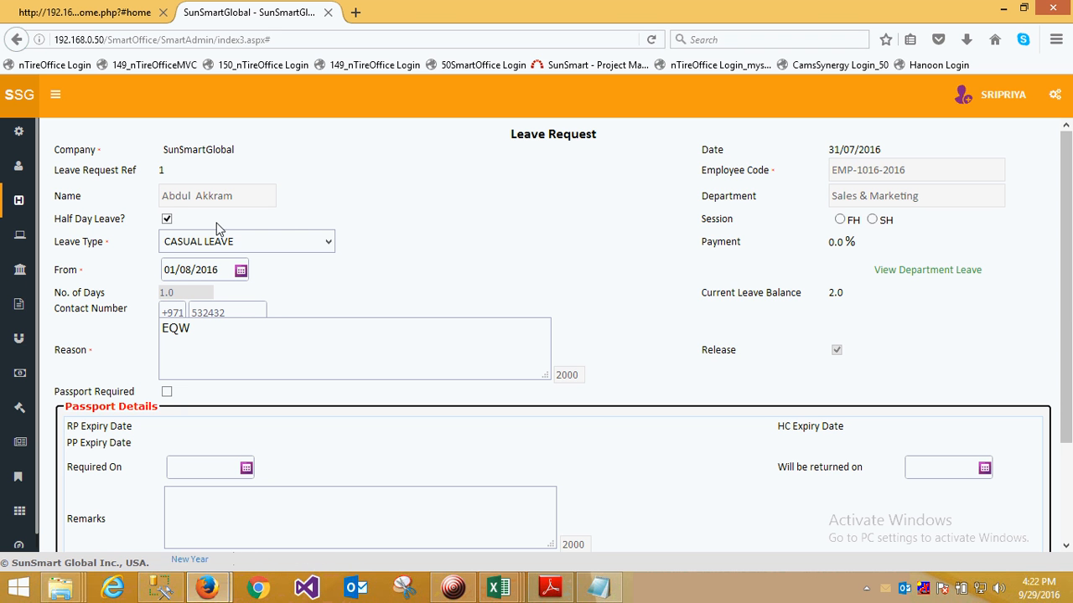
click(167, 218)
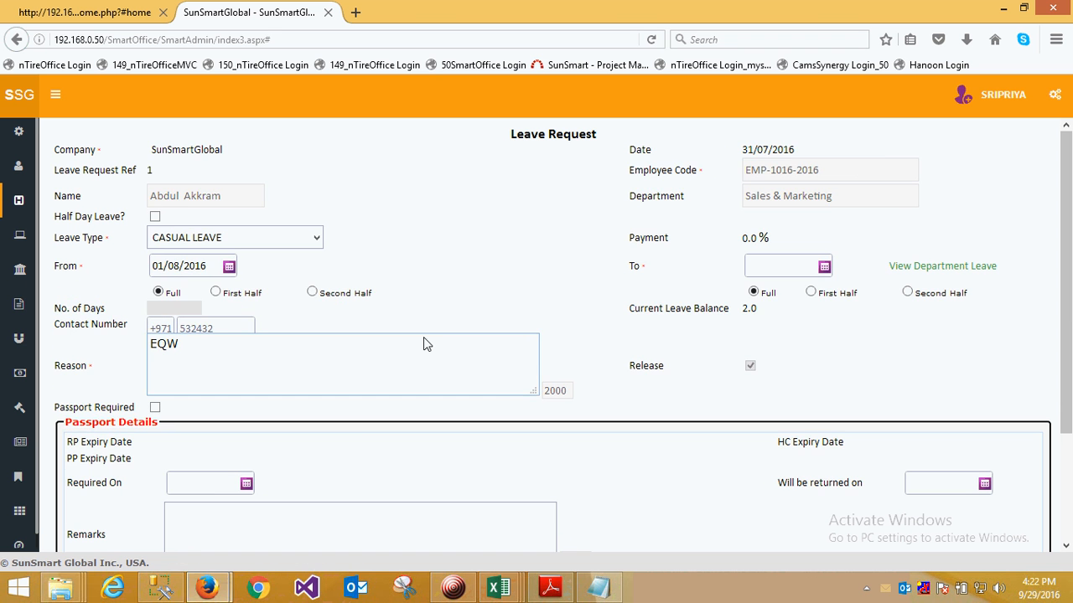
- Examine the leave request's contact, reason, passport, travel, document attachment and status sections
scroll(423, 339, down, 2)
click(204, 268)
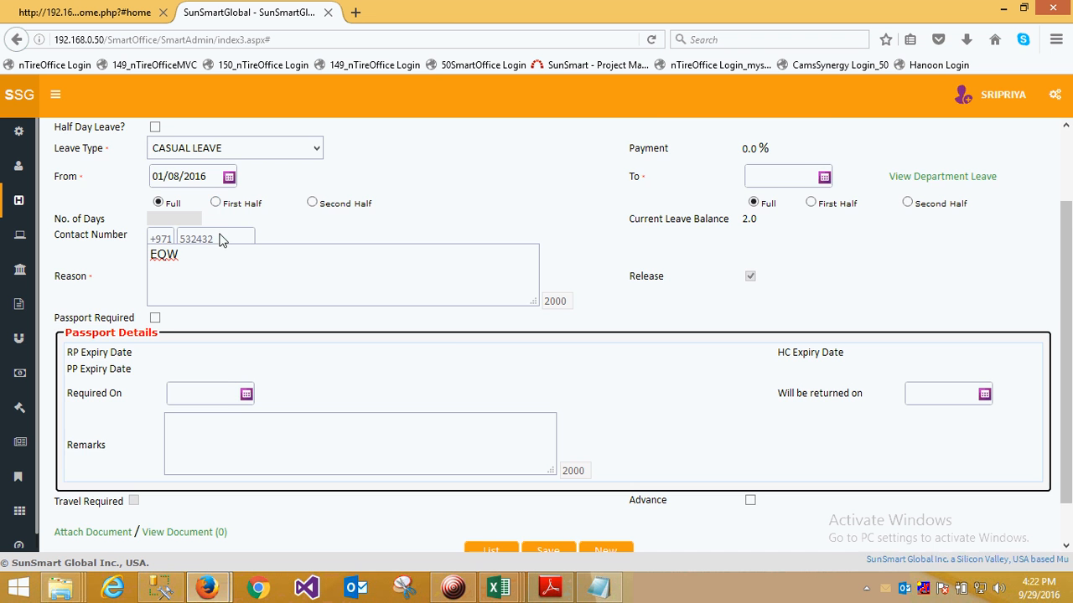
scroll(498, 436, up, 2)
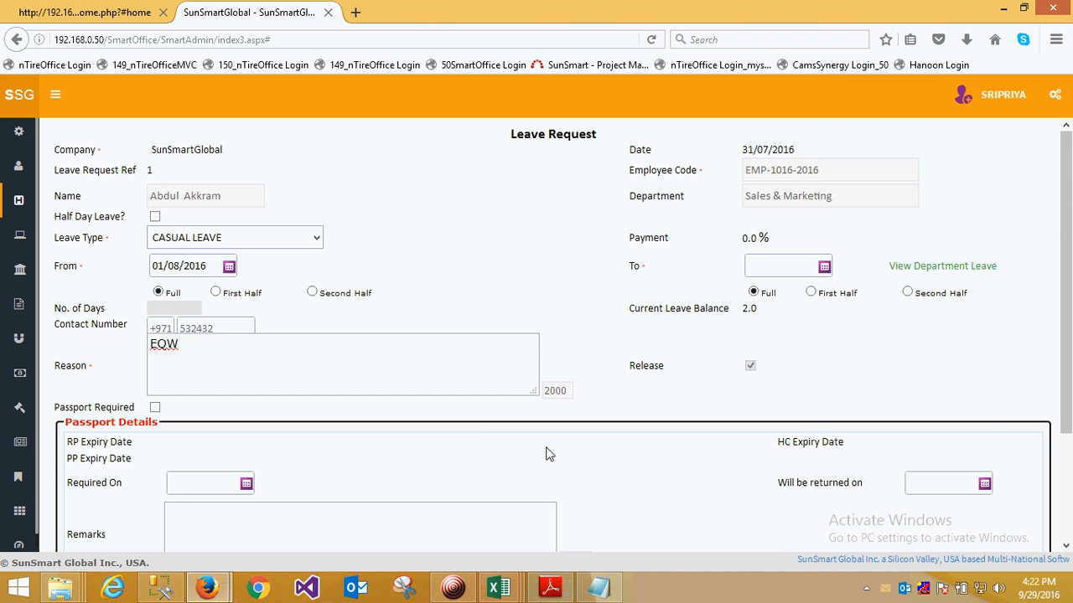
scroll(546, 453, down, 3)
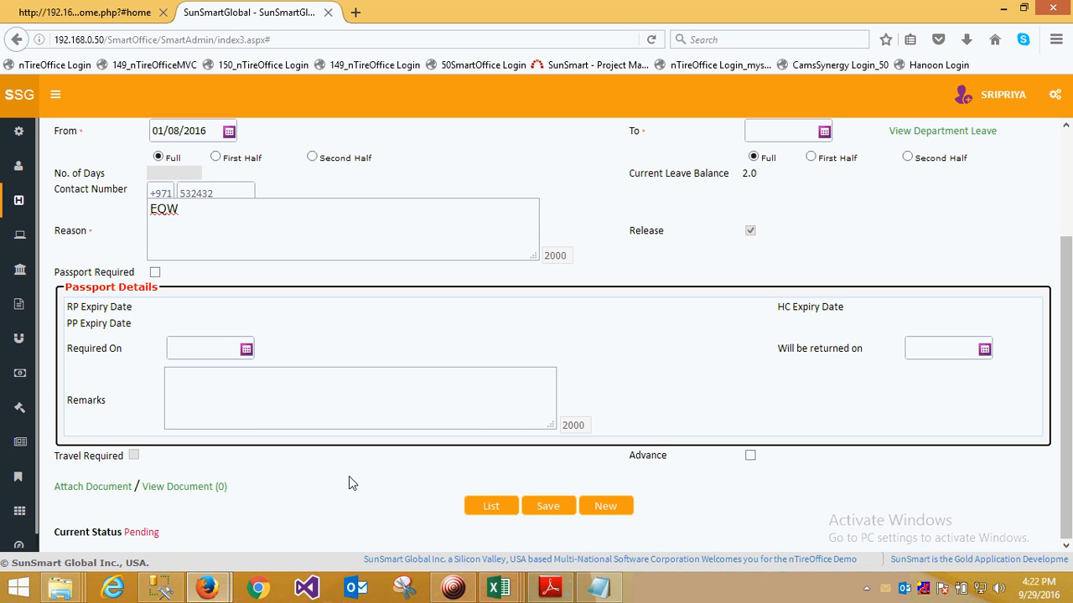
scroll(376, 451, up, 3)
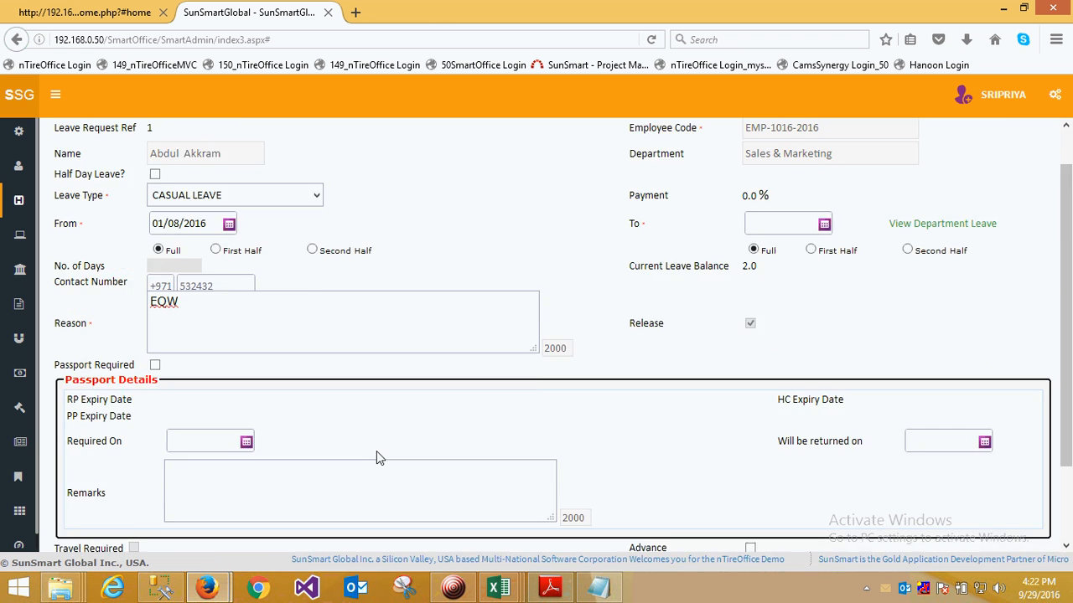
- Open the COFF Request summary under My Requests and list all compensation-off requests
mouse_move(41, 366)
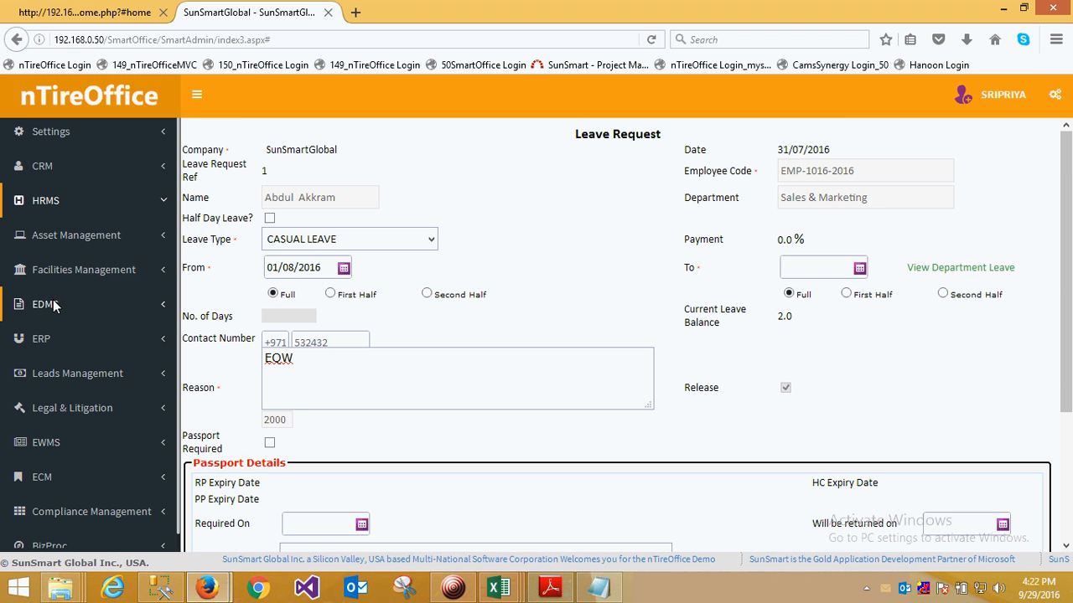
click(47, 202)
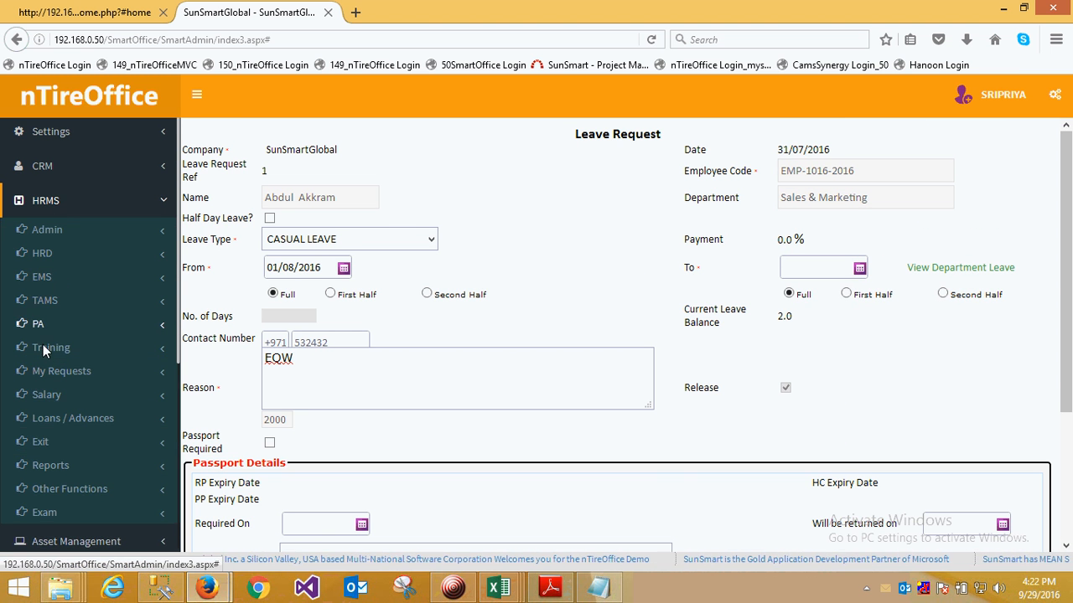
click(47, 300)
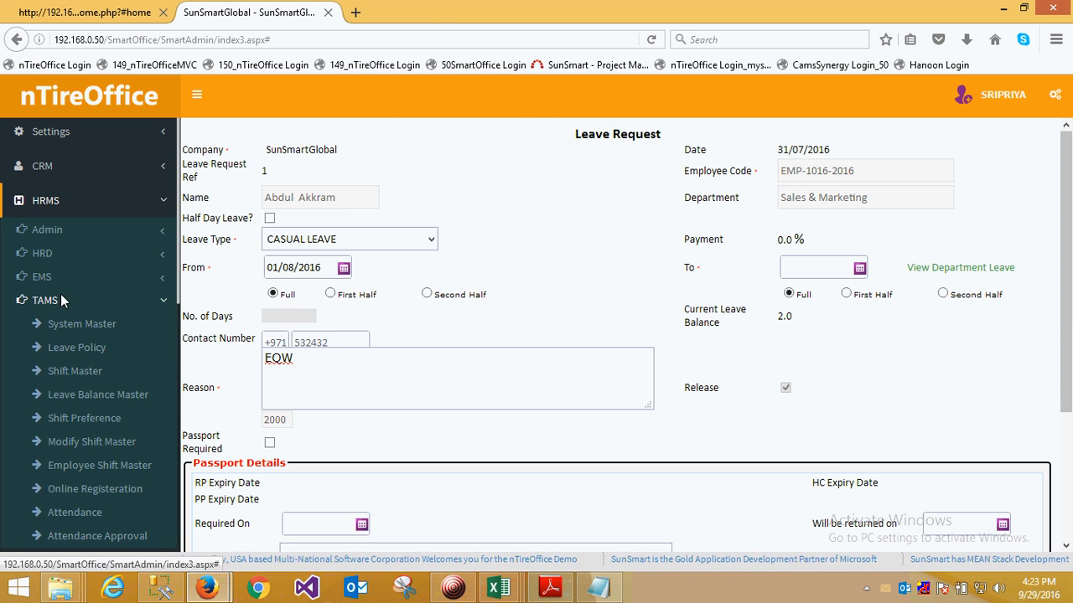
click(47, 300)
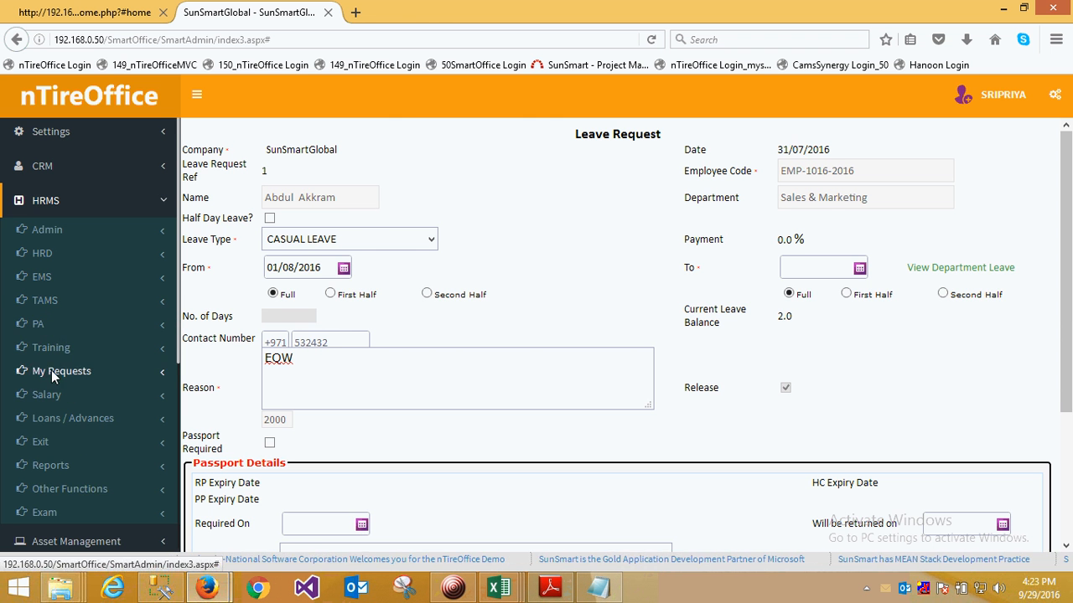
click(52, 371)
click(80, 394)
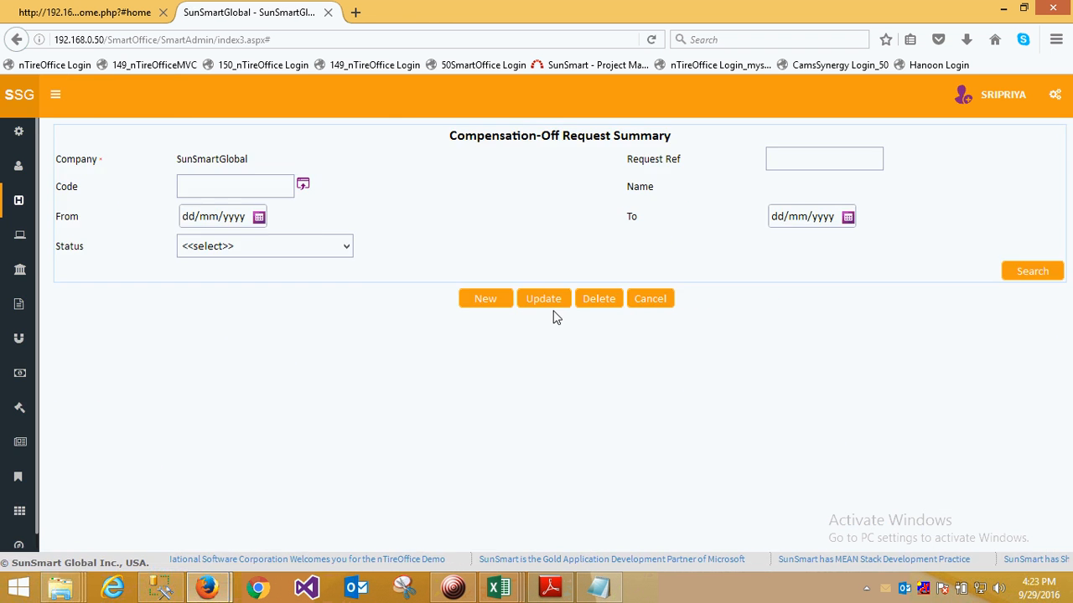
click(1033, 271)
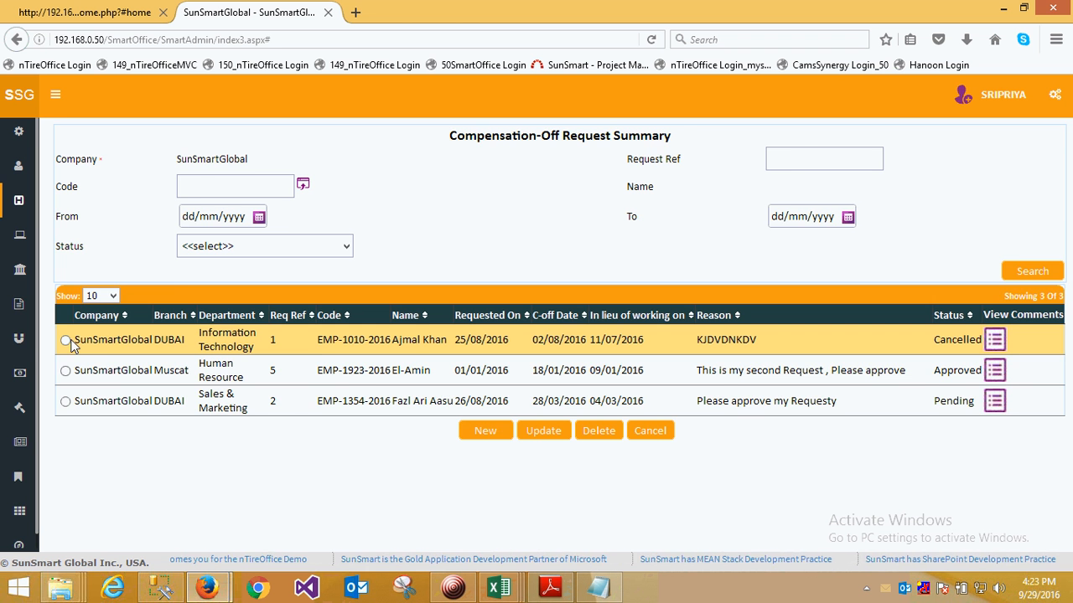
- Try to open the Muscat branch's approved compensation-off request for updating
mouse_move(13, 358)
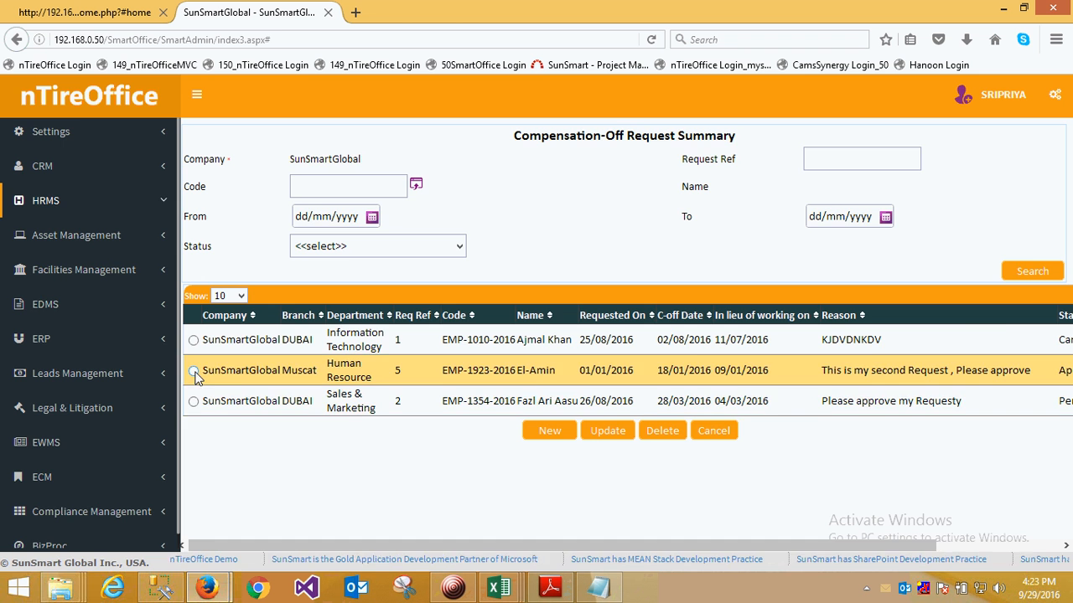
click(522, 438)
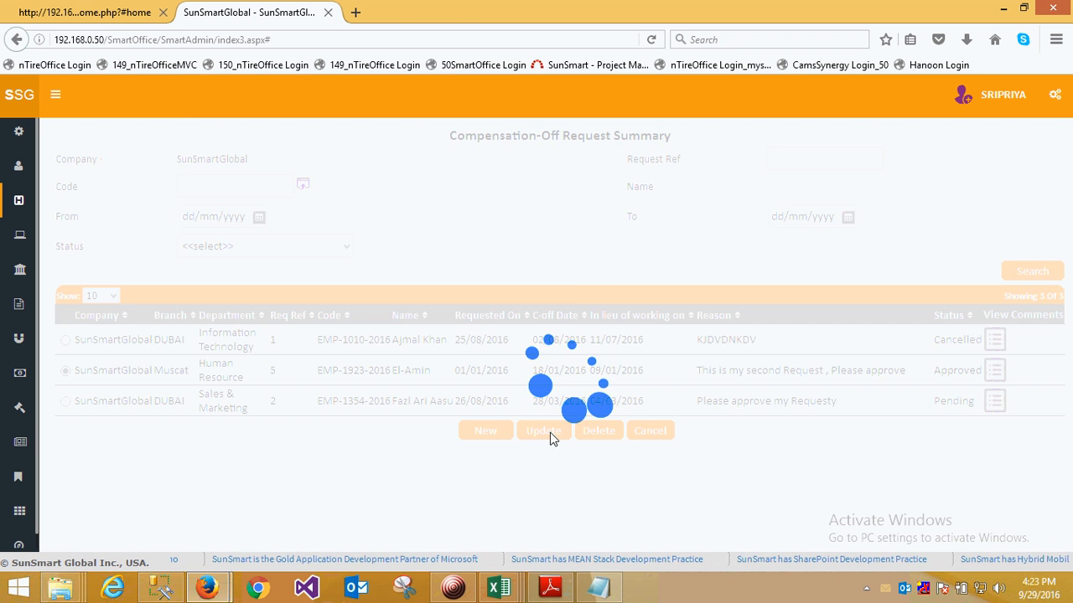
click(608, 291)
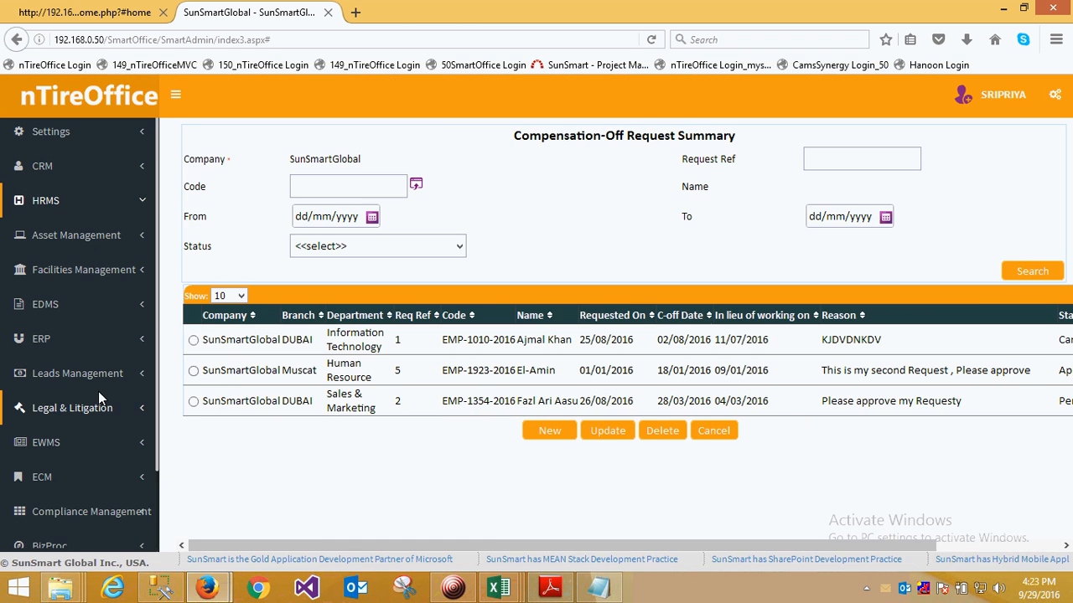
- Open the pending Sales & Marketing compensation-off request of the DUBAI branch for updating
click(194, 402)
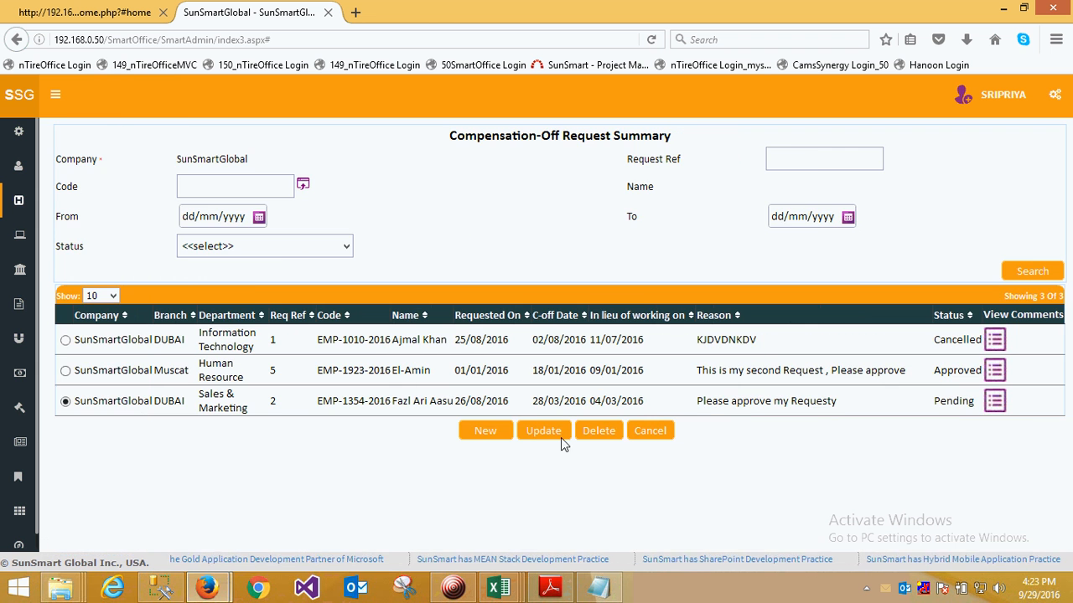
click(545, 436)
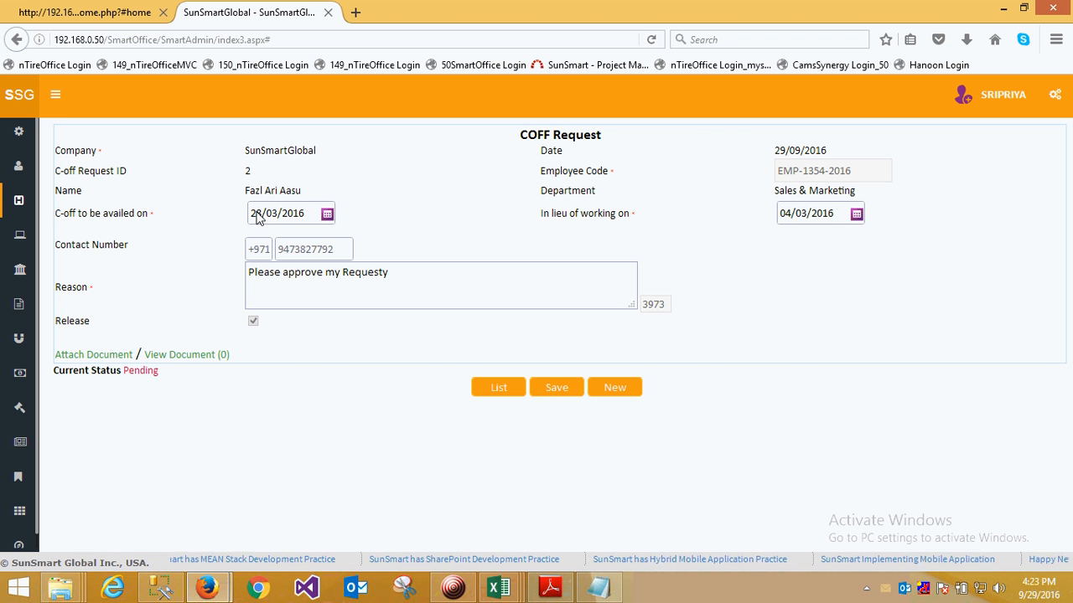
- Review the compensation-off request's availed-on date and its reason text
drag(252, 214, 288, 215)
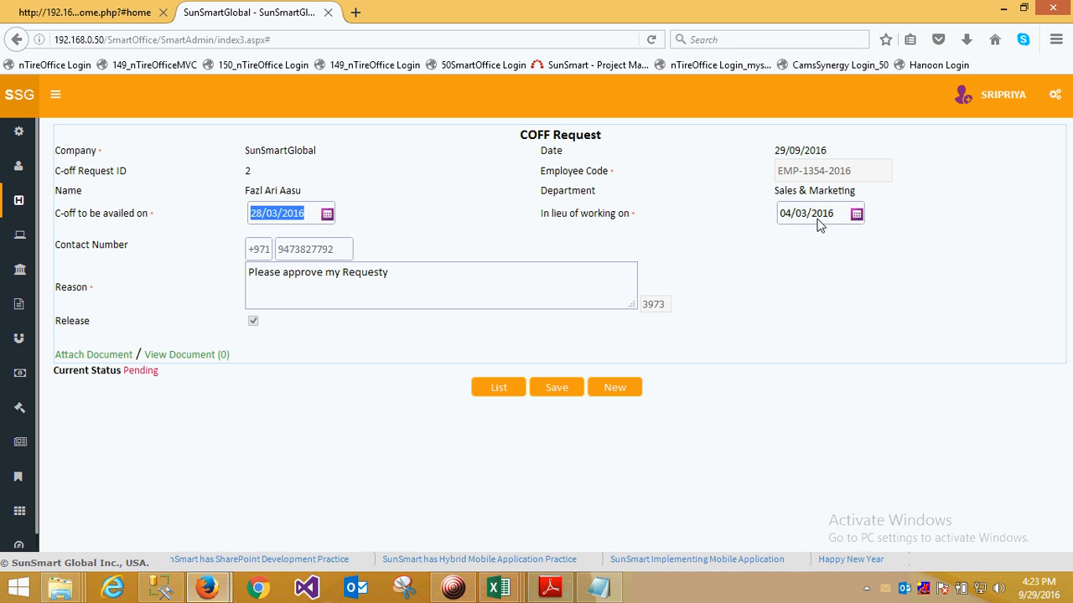
drag(393, 273, 244, 277)
click(401, 277)
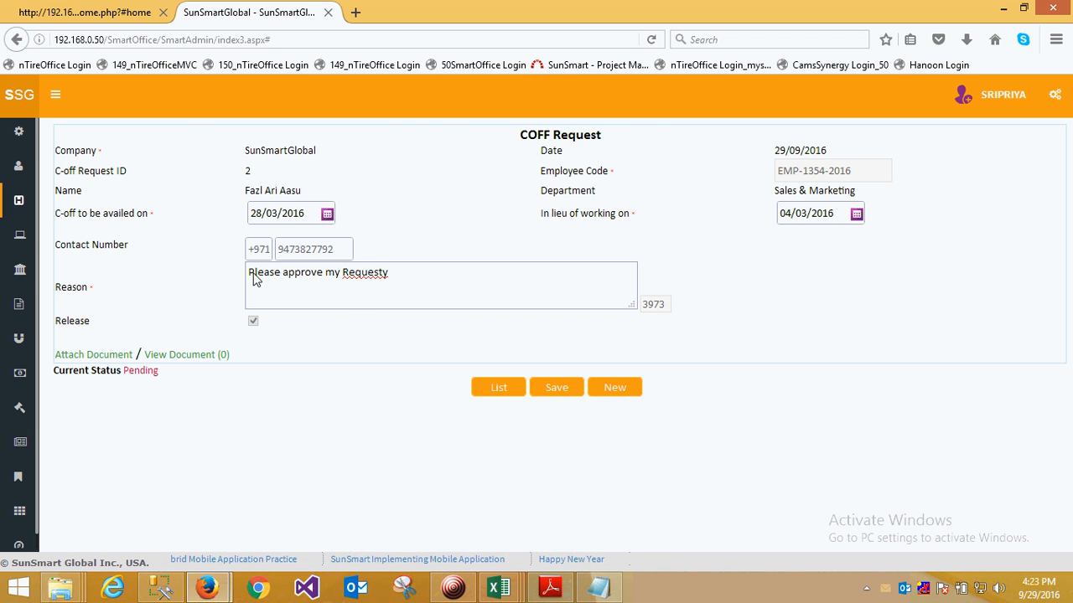
- Open the OT Request summary under HRMS My Requests and view a blank OT request form before returning to the summary
mouse_move(47, 353)
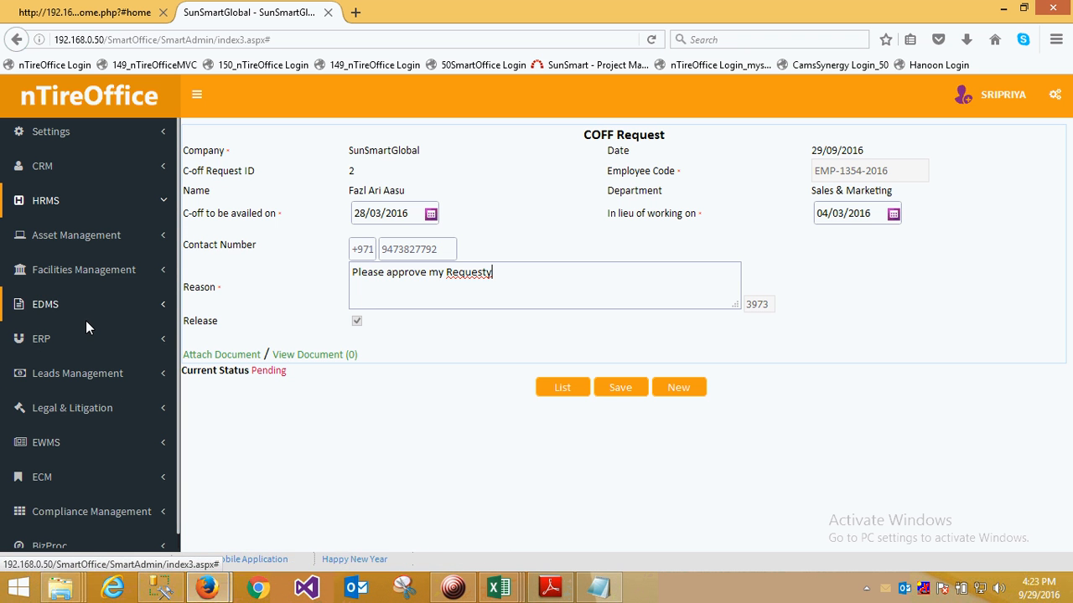
click(56, 212)
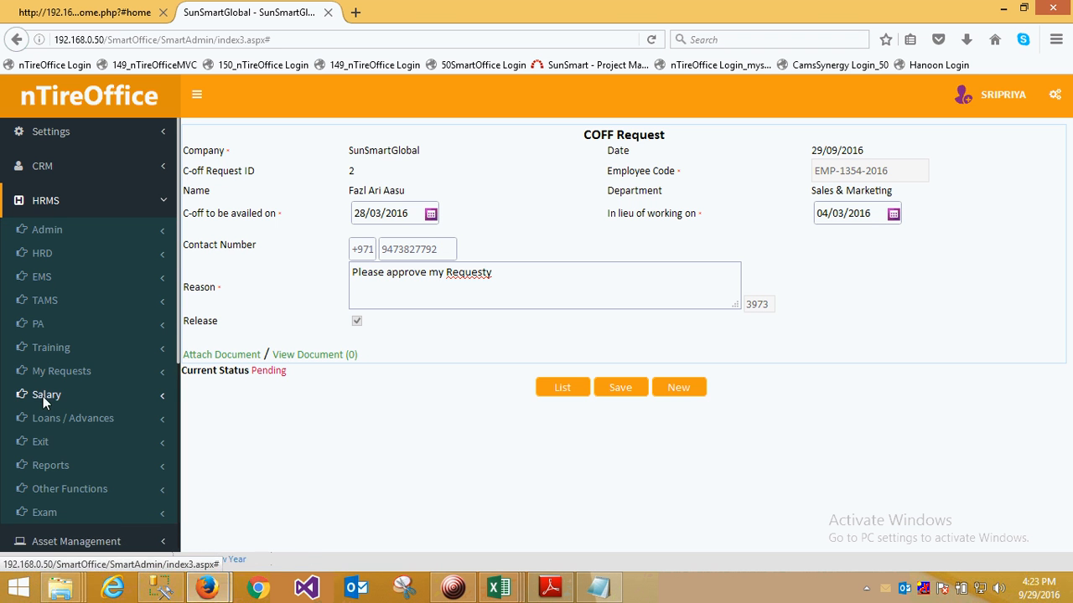
click(55, 373)
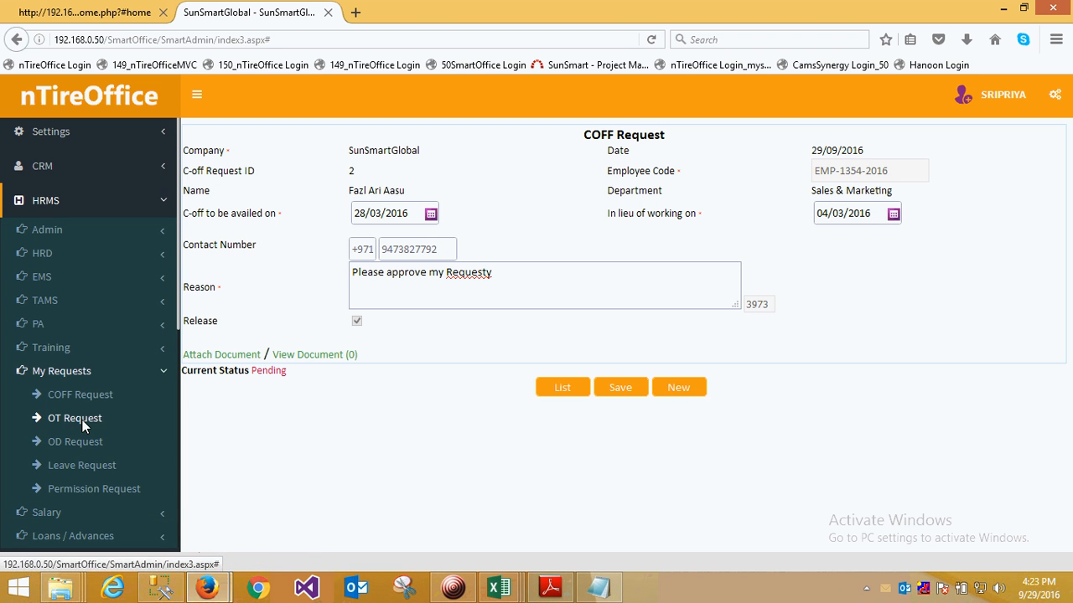
click(82, 419)
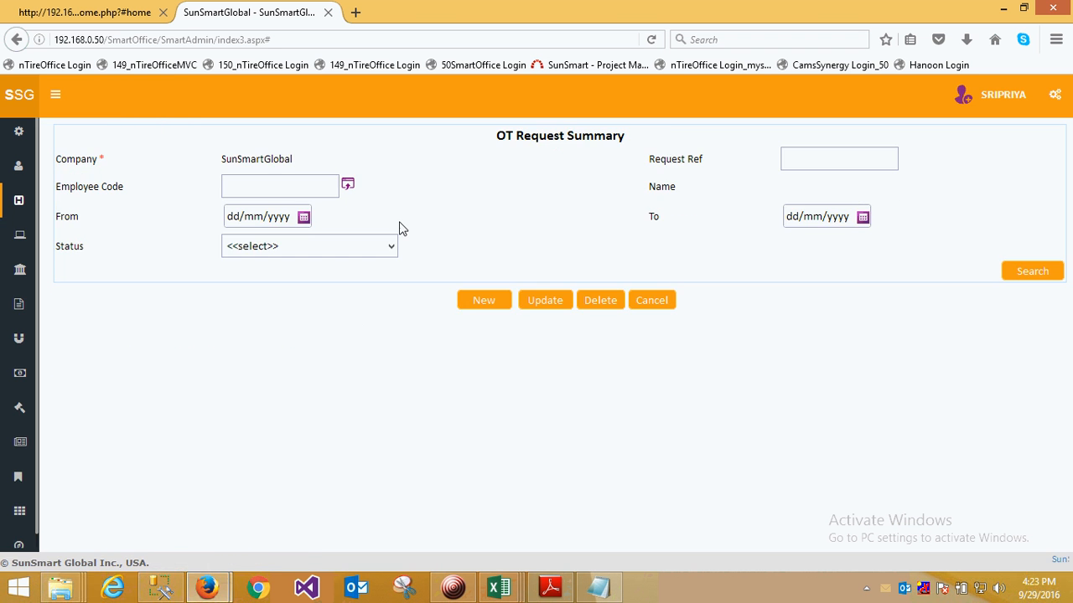
click(493, 308)
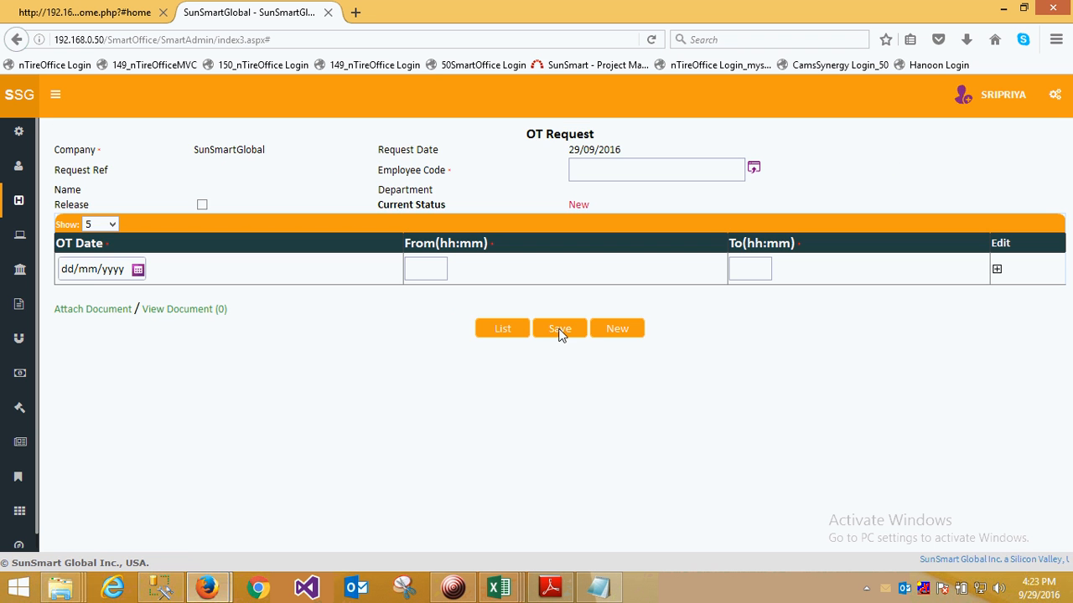
click(503, 333)
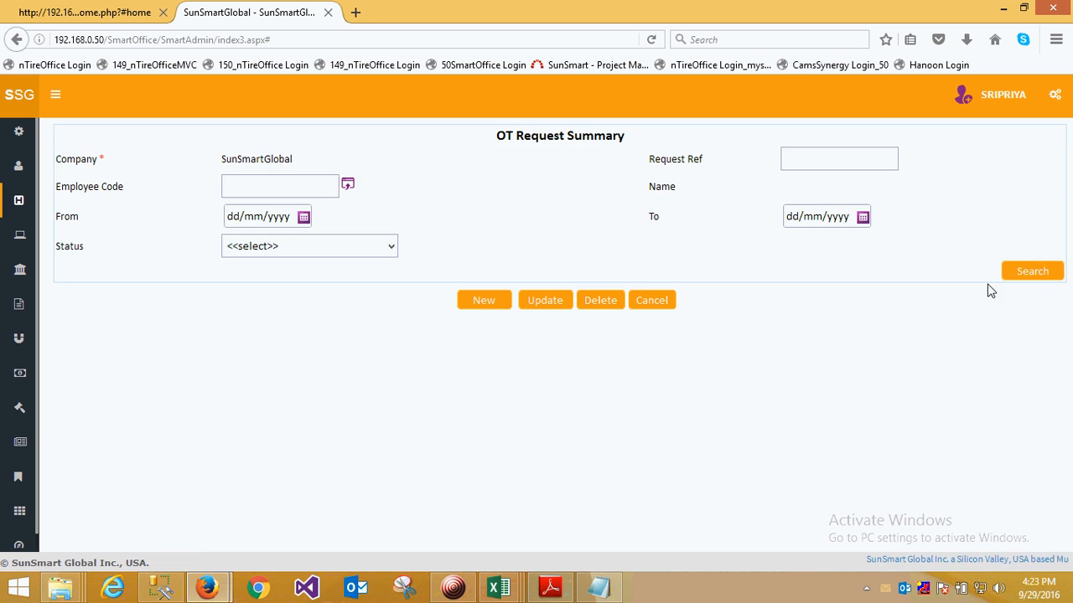
- List all overtime requests and open OT request 20 for updating to review its From and To hours
click(1044, 271)
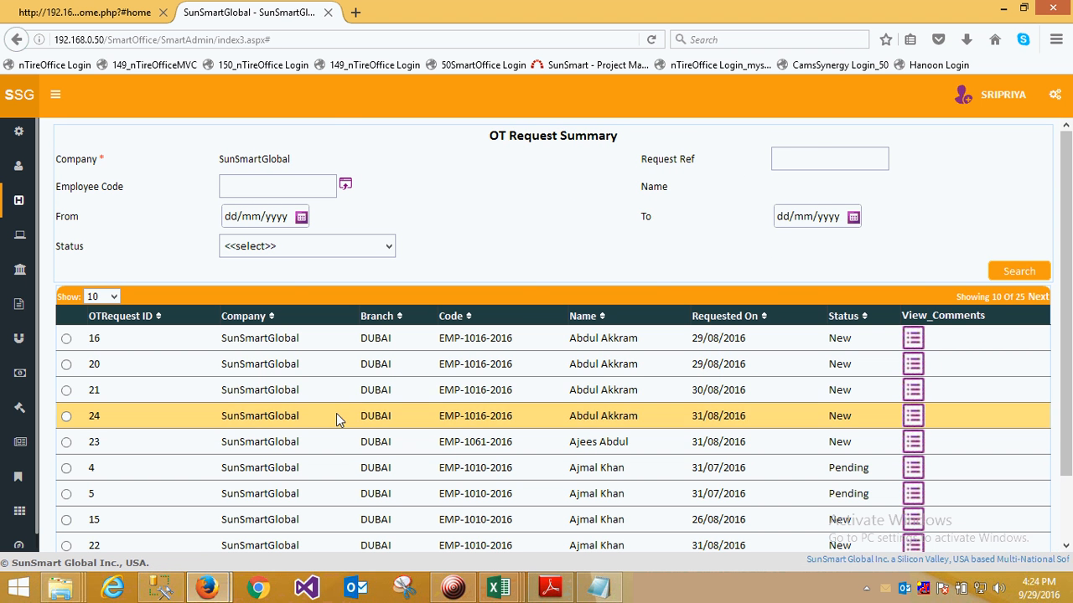
click(66, 364)
scroll(383, 489, down, 2)
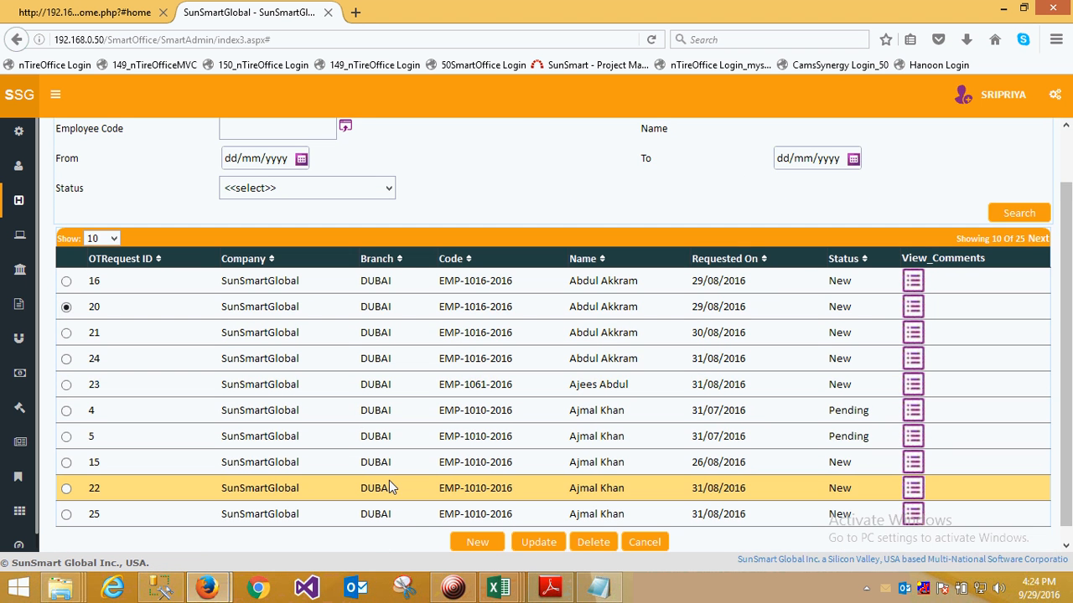
click(541, 532)
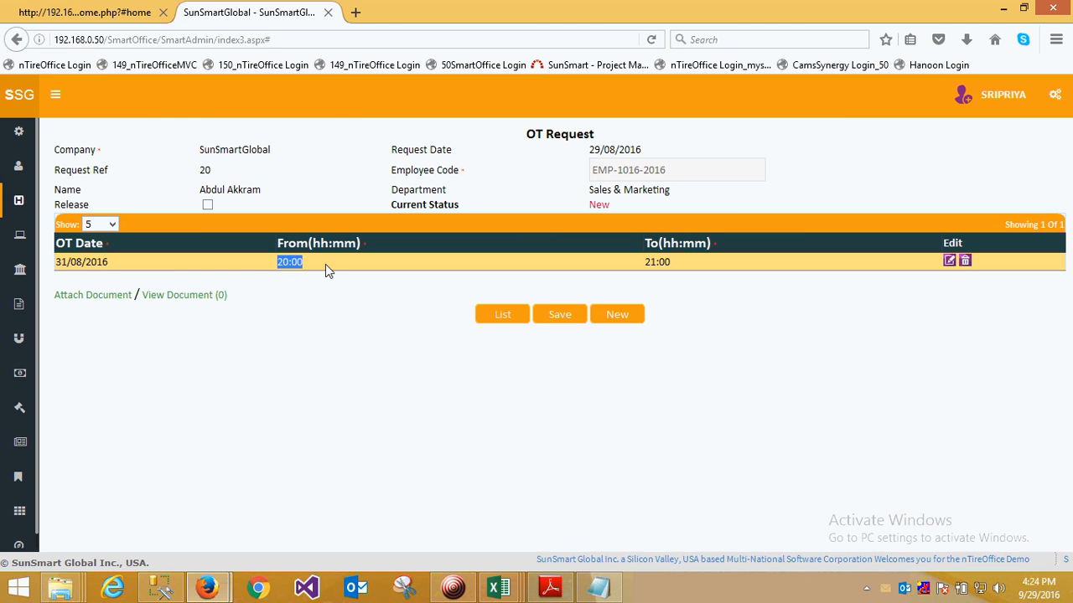
drag(642, 262, 663, 264)
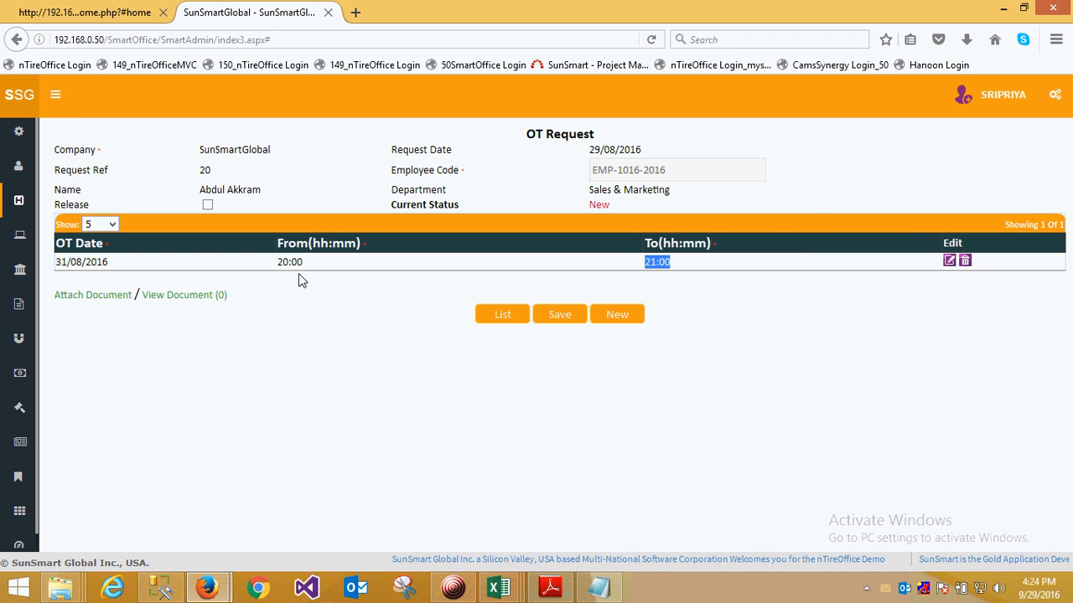
- Open the OD Request summary under HRMS My Requests and list all on-duty requests
mouse_move(23, 265)
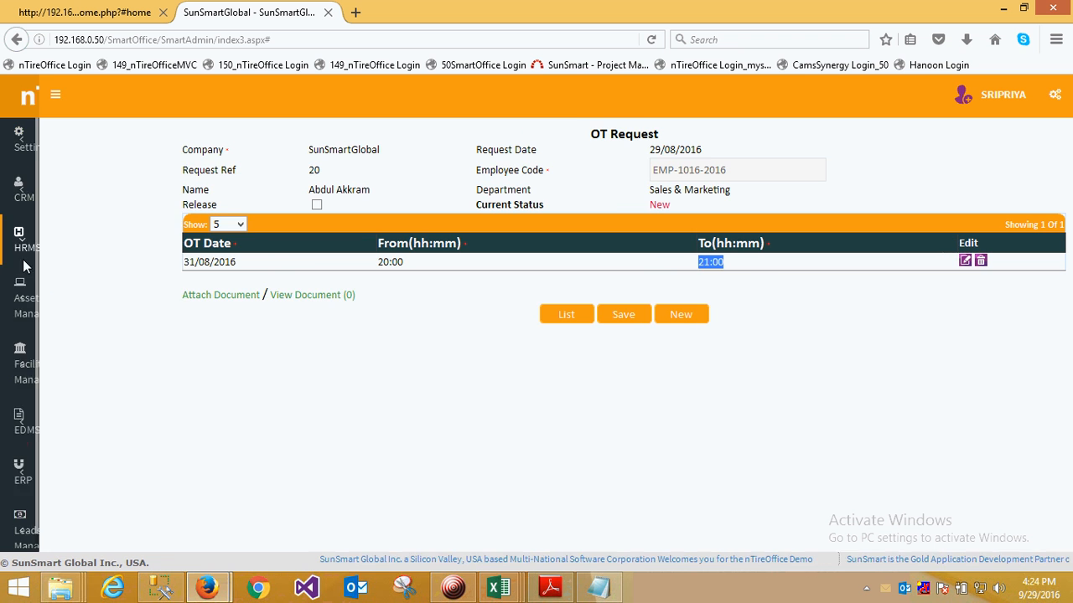
click(42, 203)
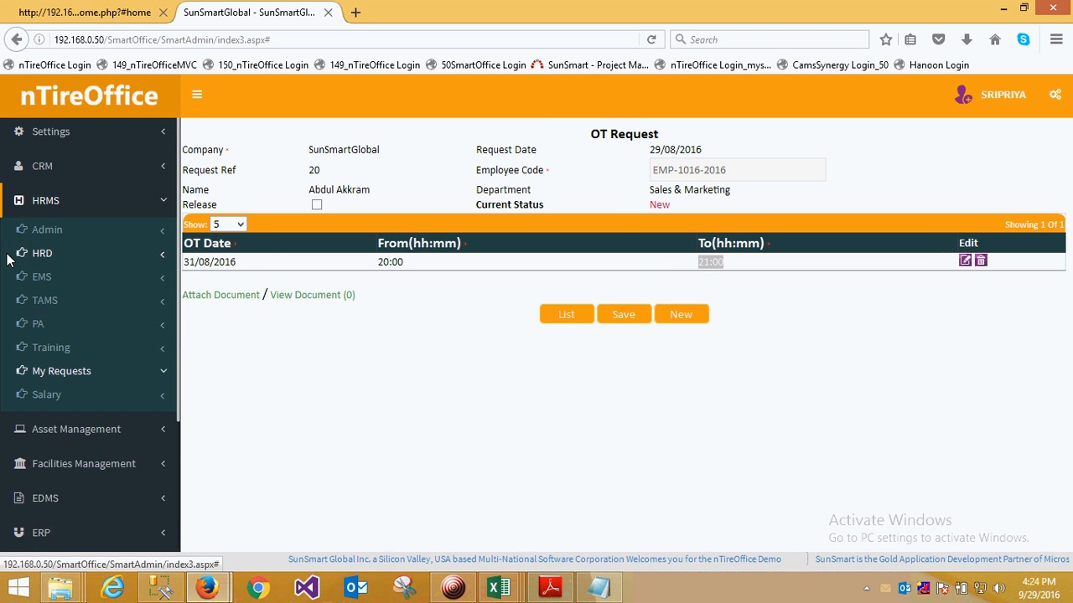
click(49, 371)
click(73, 436)
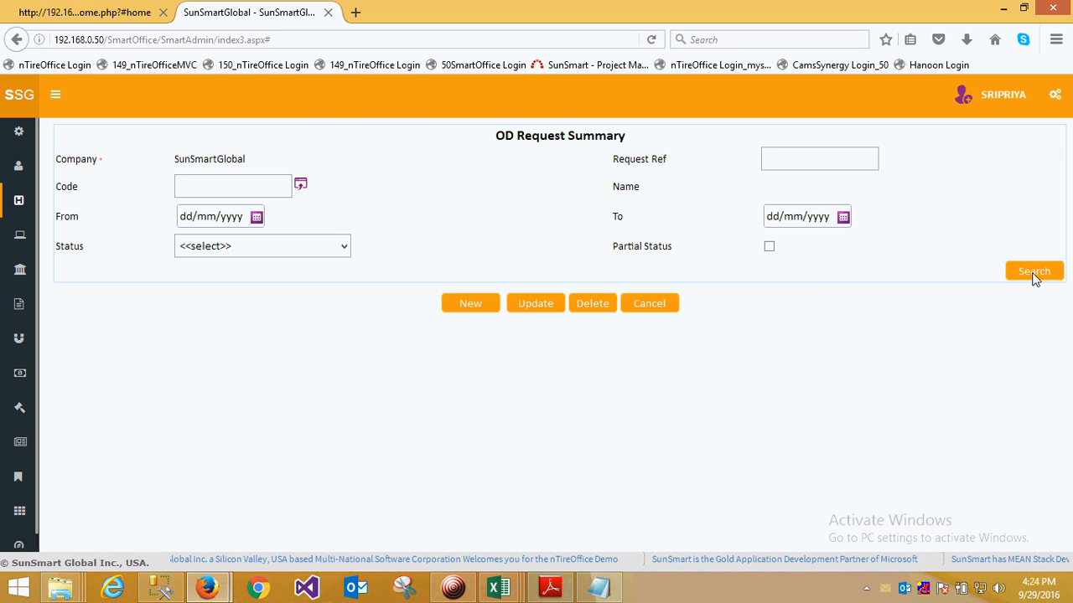
click(1033, 277)
- Open the Muscat branch's on-duty request 7 for client support for updating
mouse_move(2, 382)
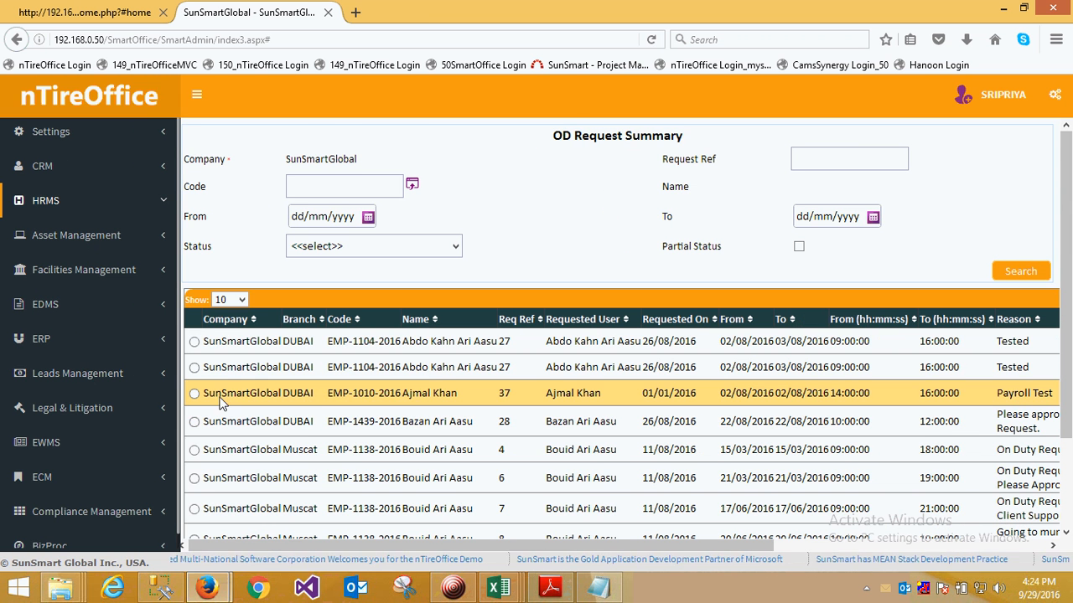
click(195, 422)
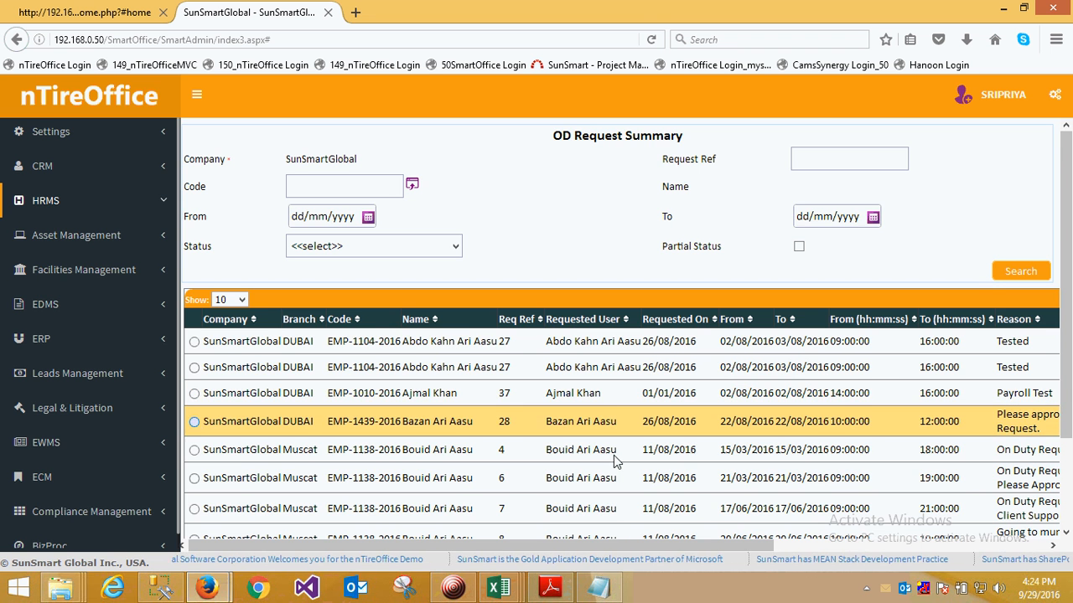
scroll(613, 455, down, 3)
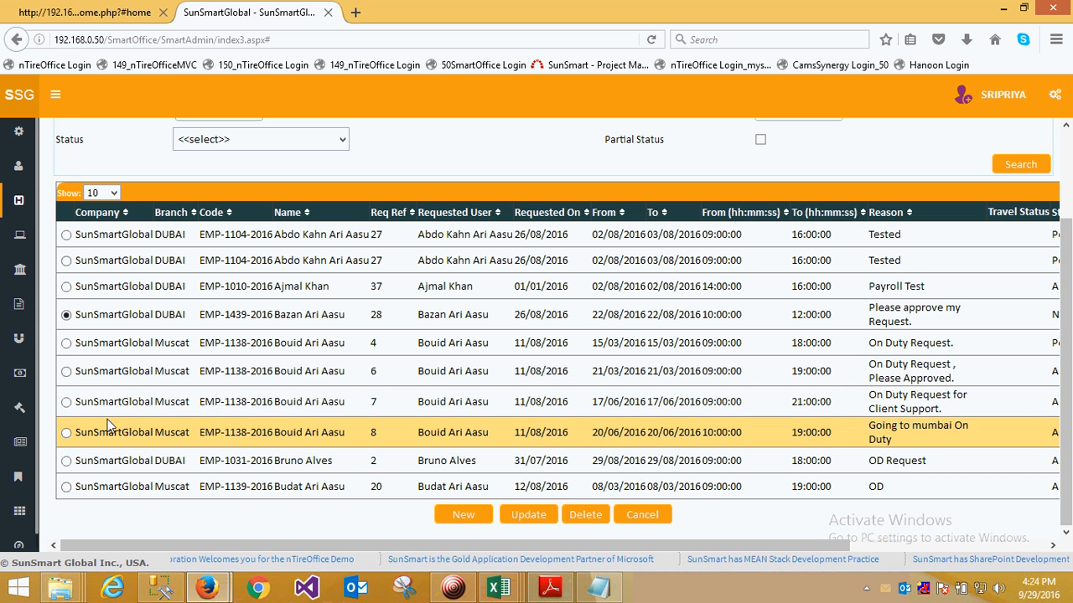
click(92, 404)
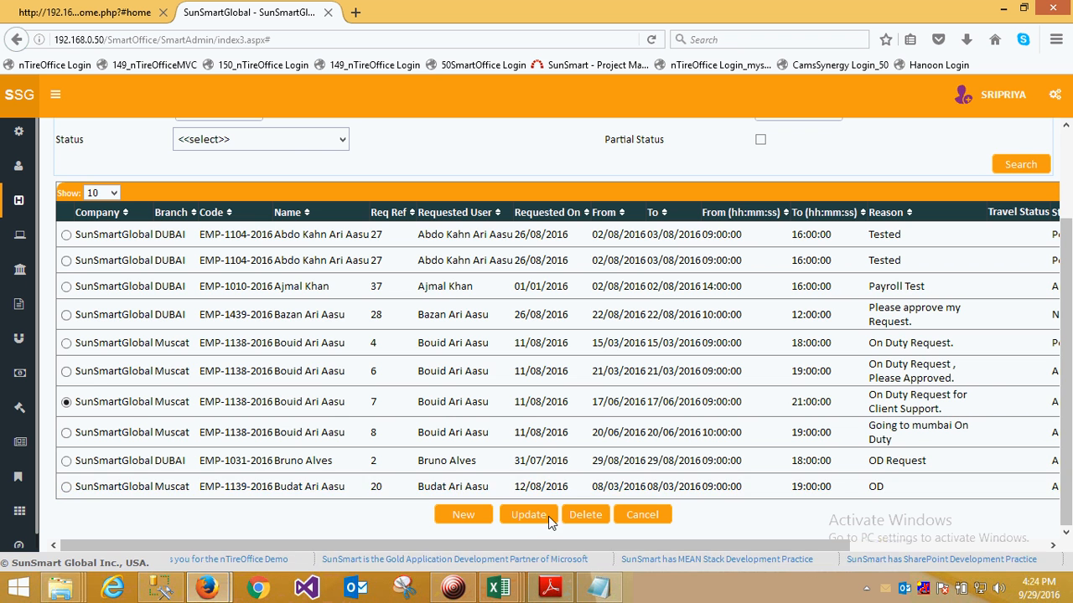
click(546, 515)
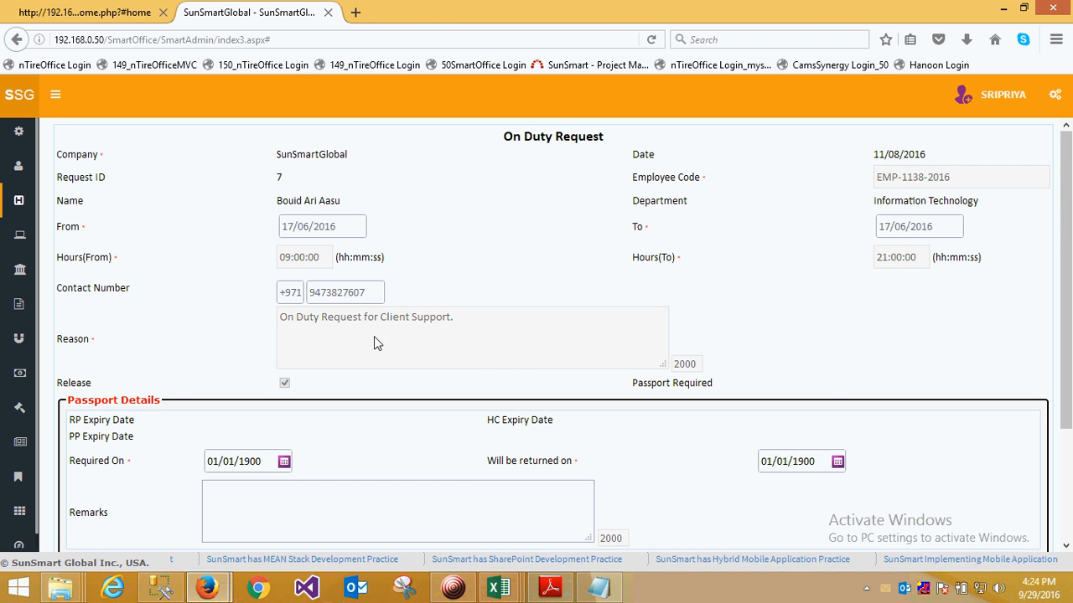
- Examine the On Duty Request's details, passport section and Release option
scroll(402, 334, down, 3)
scroll(318, 385, up, 3)
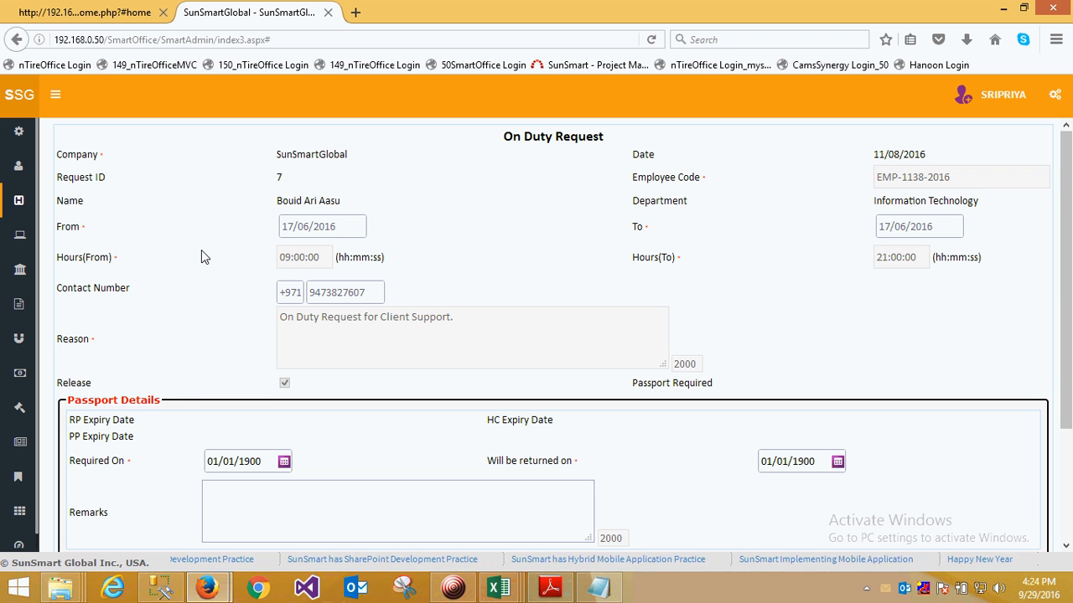
click(284, 383)
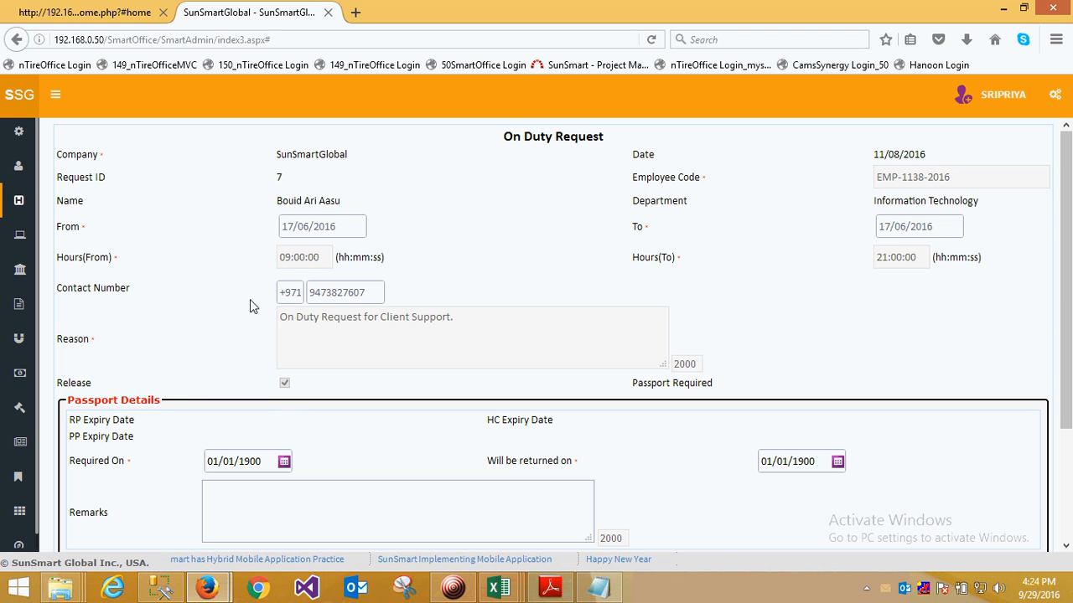
- Open the Permission Request summary under HRMS My Requests and list all permission requests
mouse_move(25, 226)
click(29, 203)
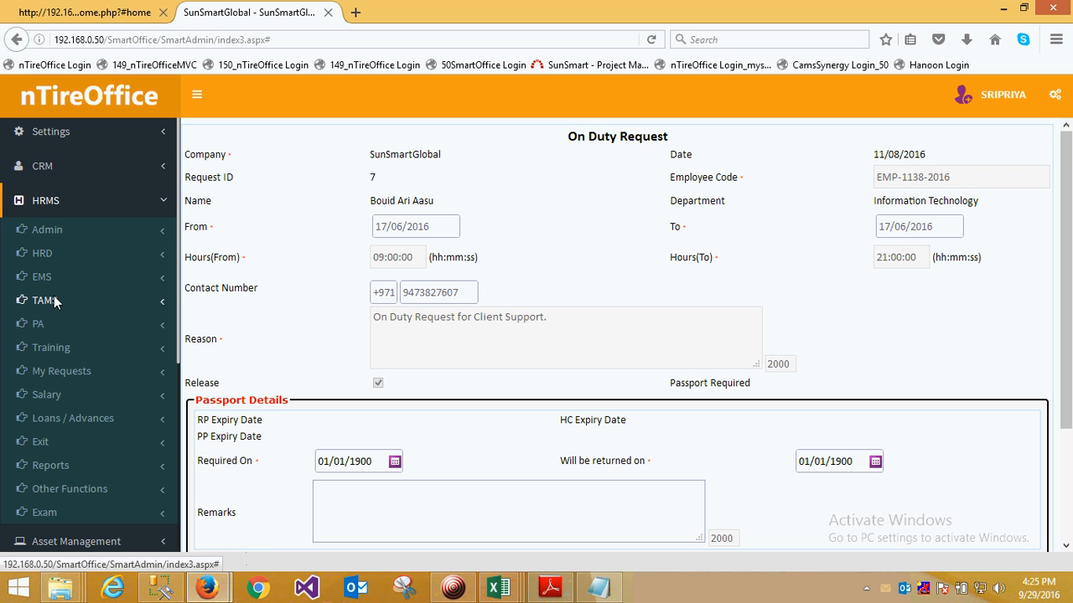
click(65, 370)
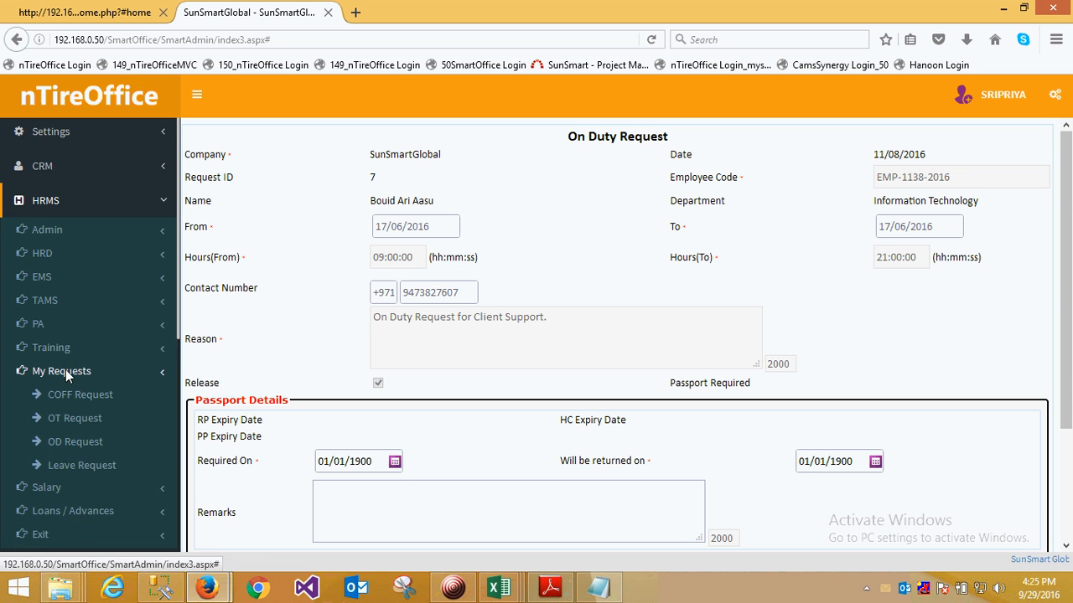
click(79, 490)
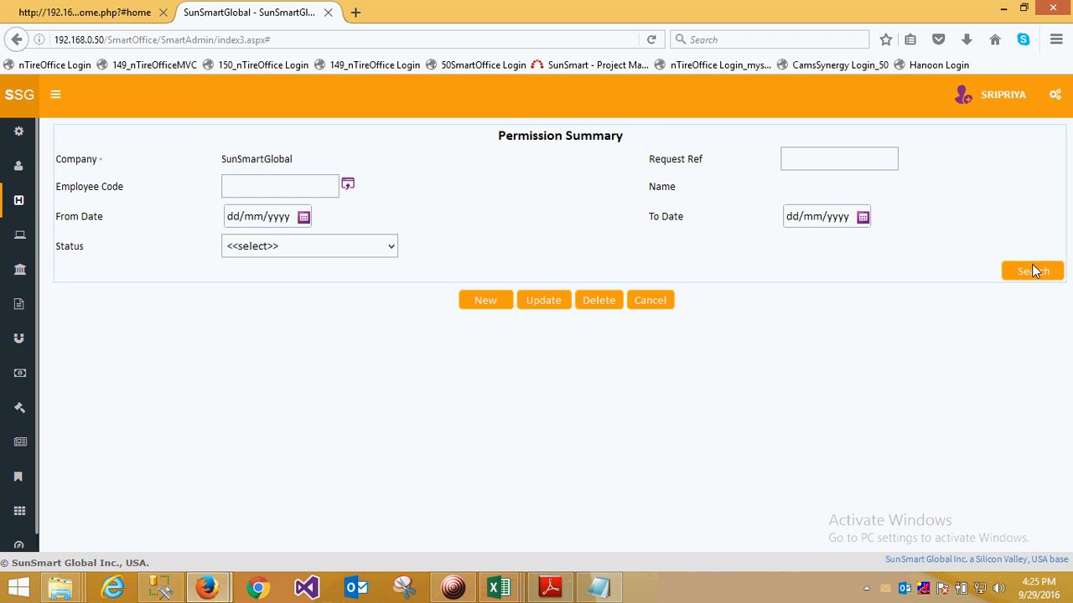
click(1032, 271)
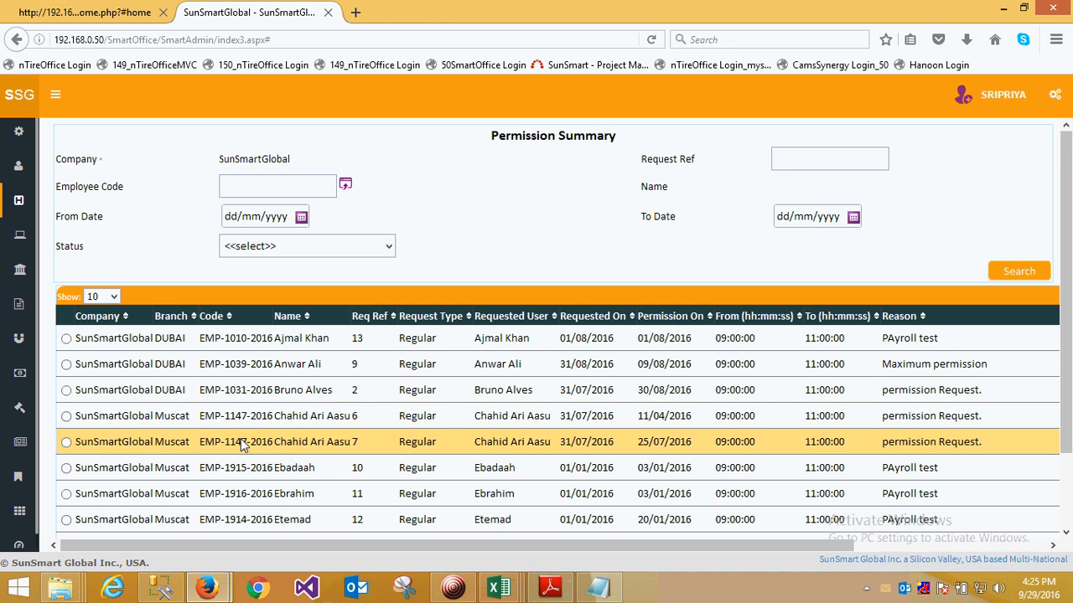
- Open the DUBAI branch's permission request 9 with the reason "Maximum permission" for updating
scroll(185, 474, down, 2)
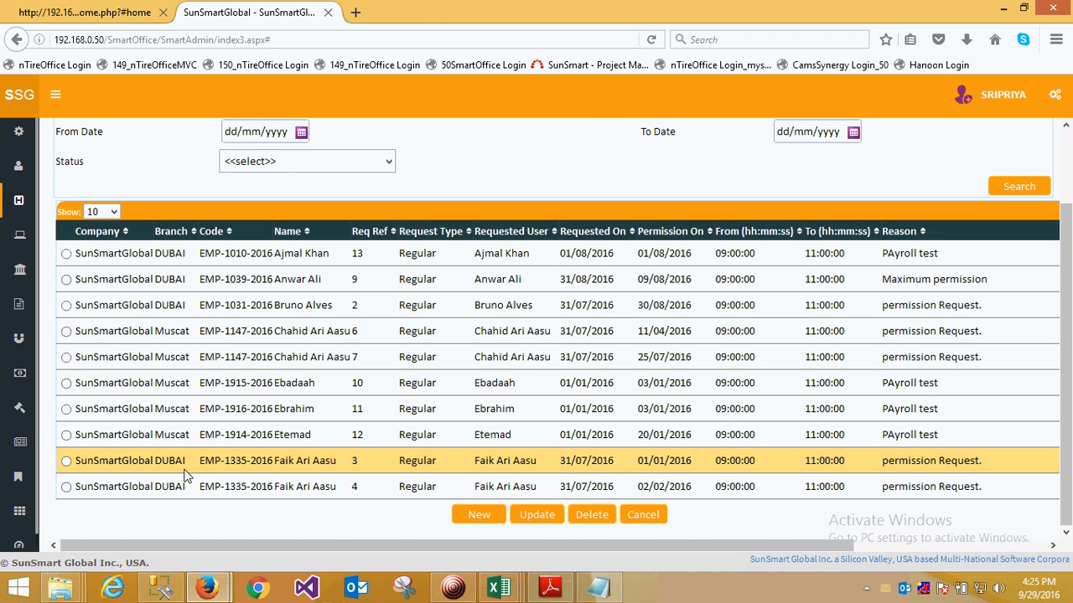
scroll(167, 445, up, 2)
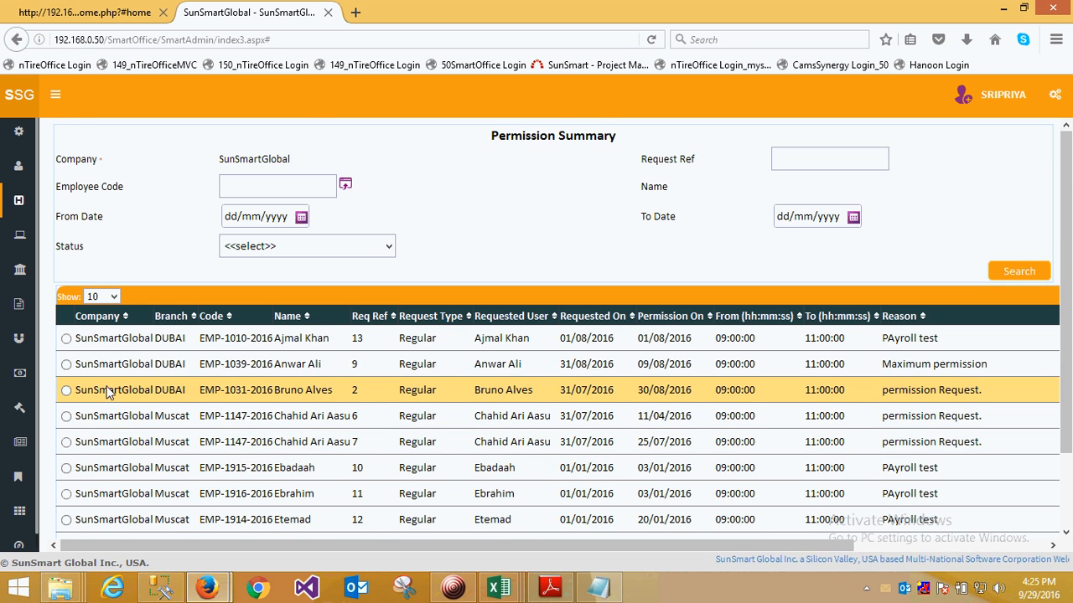
click(66, 364)
scroll(565, 489, down, 2)
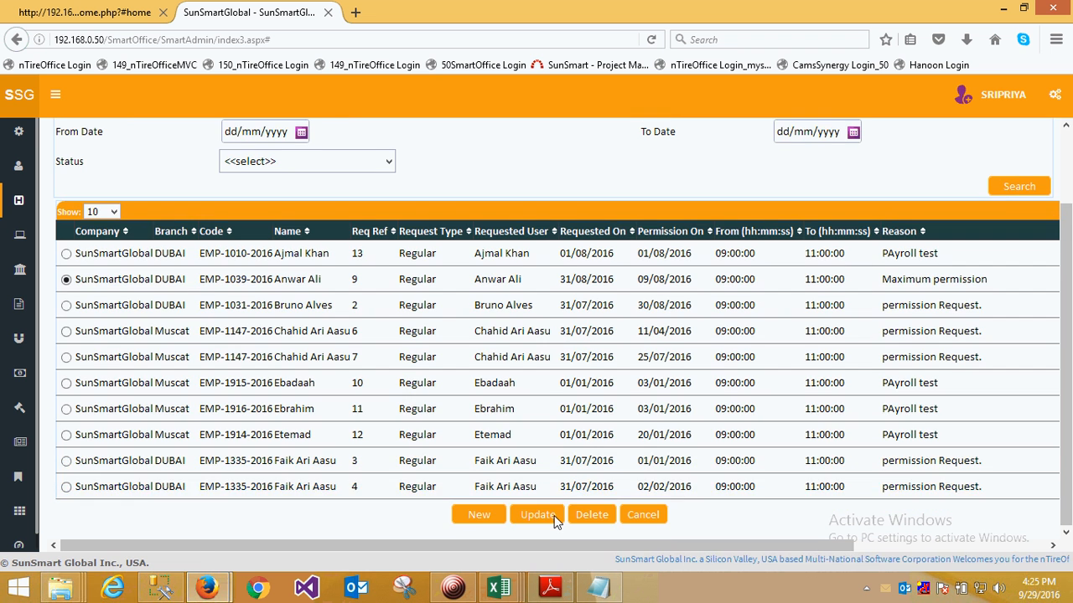
click(553, 517)
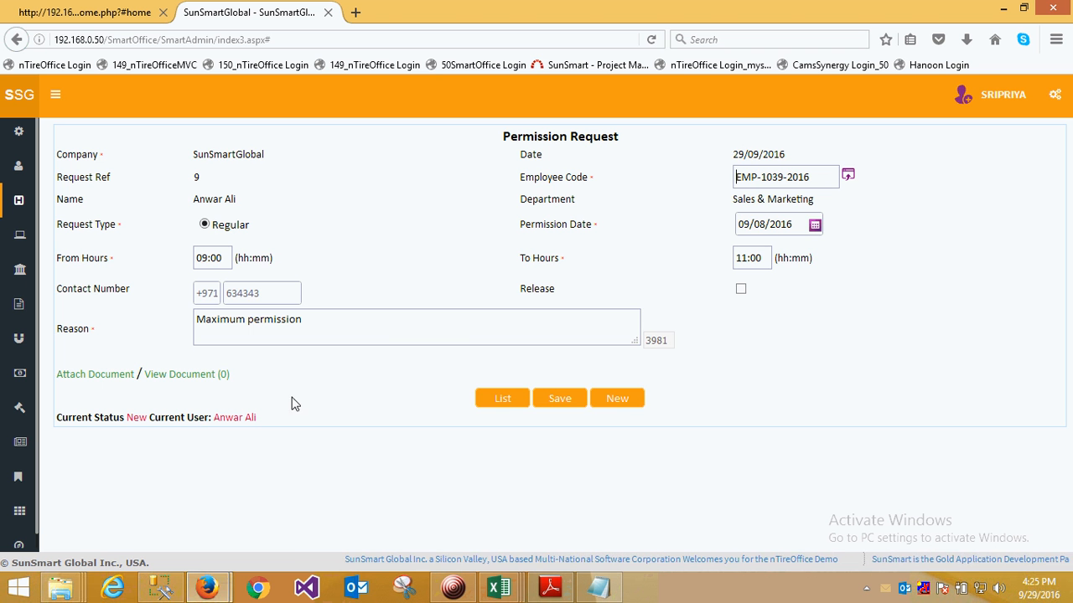
- Leave the permission request without saving and return to the Permission Summary
click(503, 399)
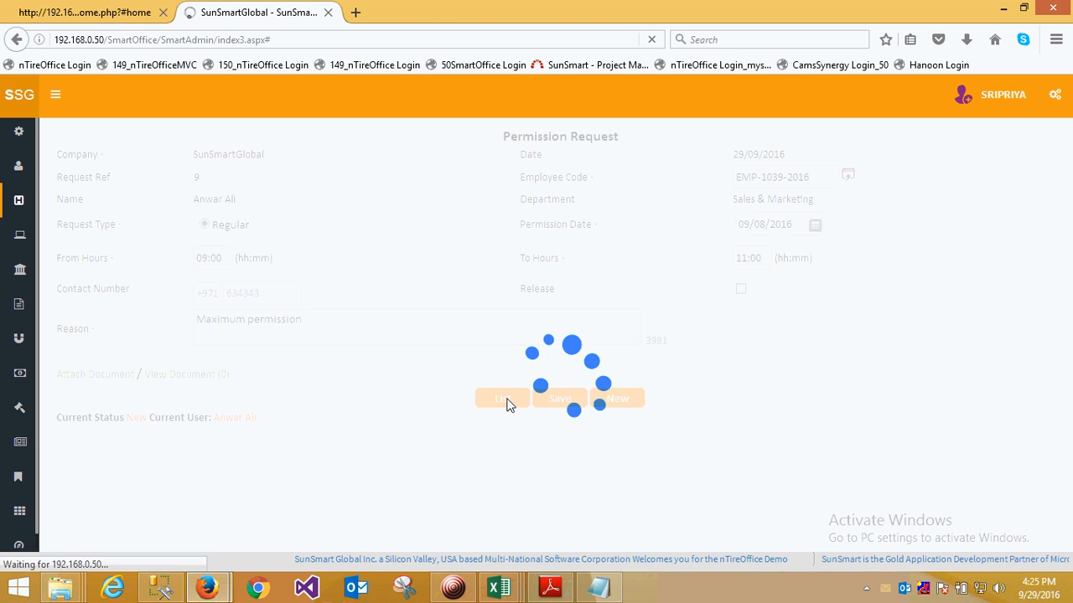
mouse_move(17, 321)
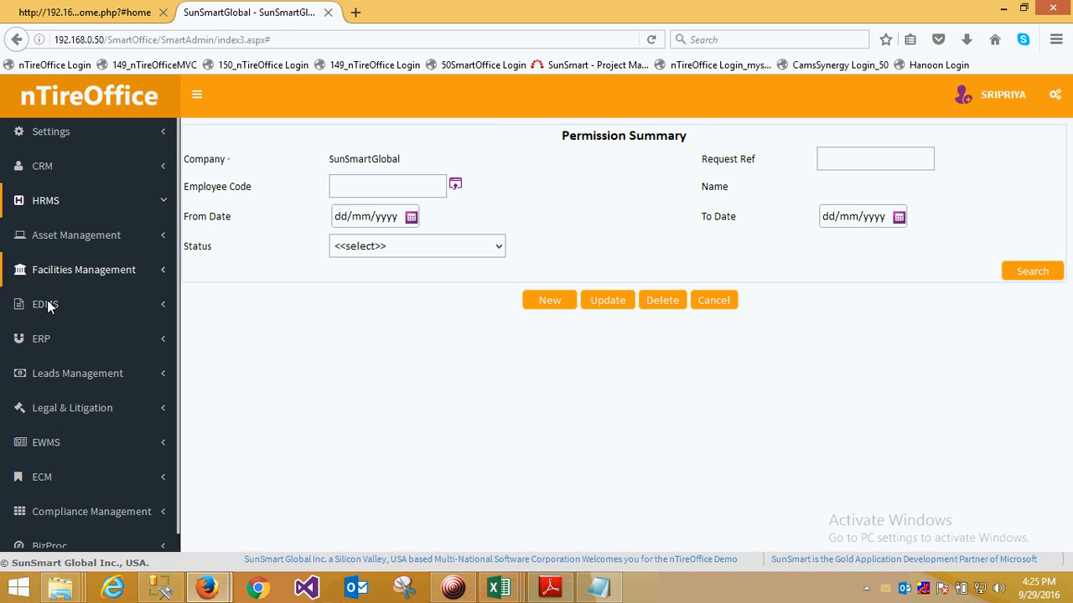
click(452, 588)
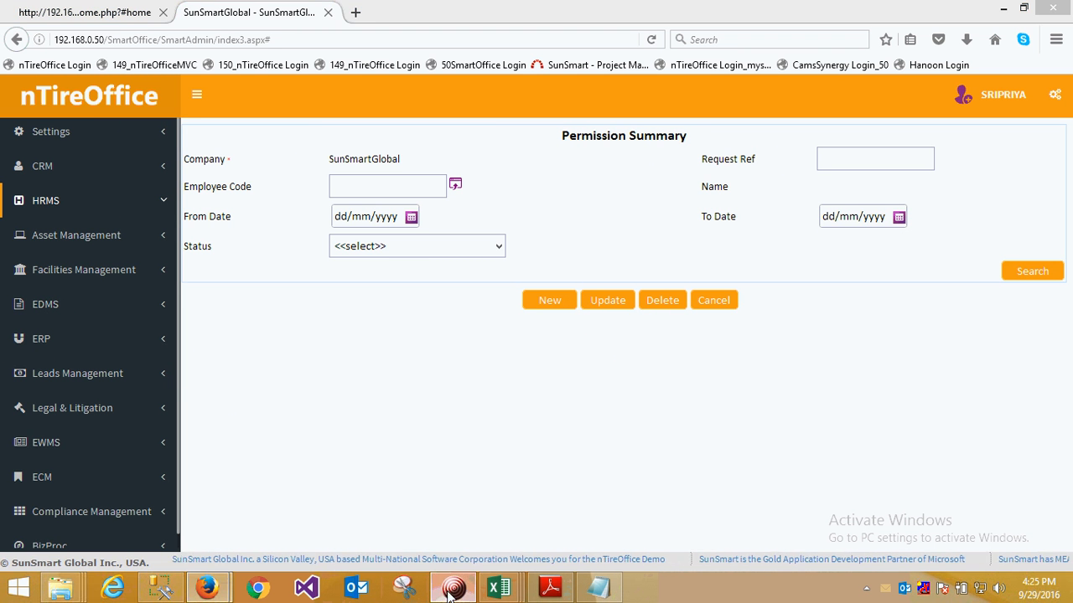